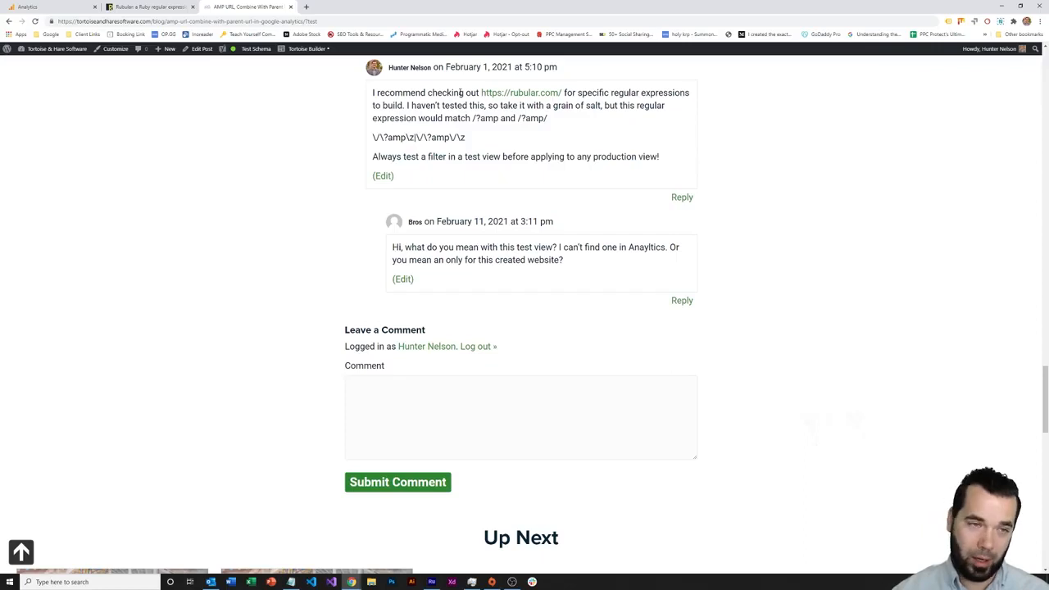
Go to the Analytics tab and bring up Admin for the Tortoise and Hare Software account
scroll(505, 176, down, 1)
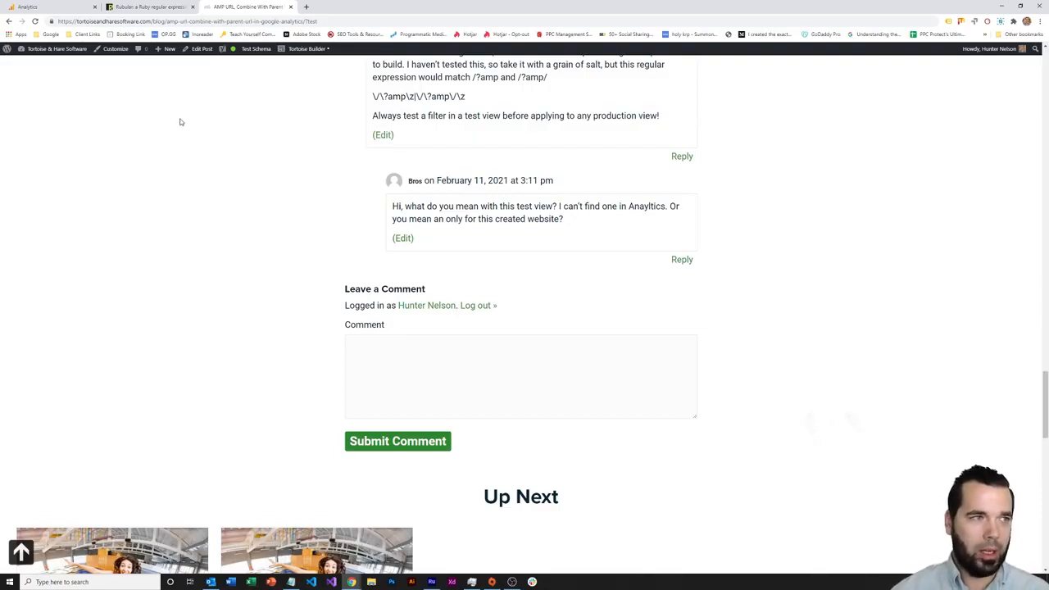
click(54, 6)
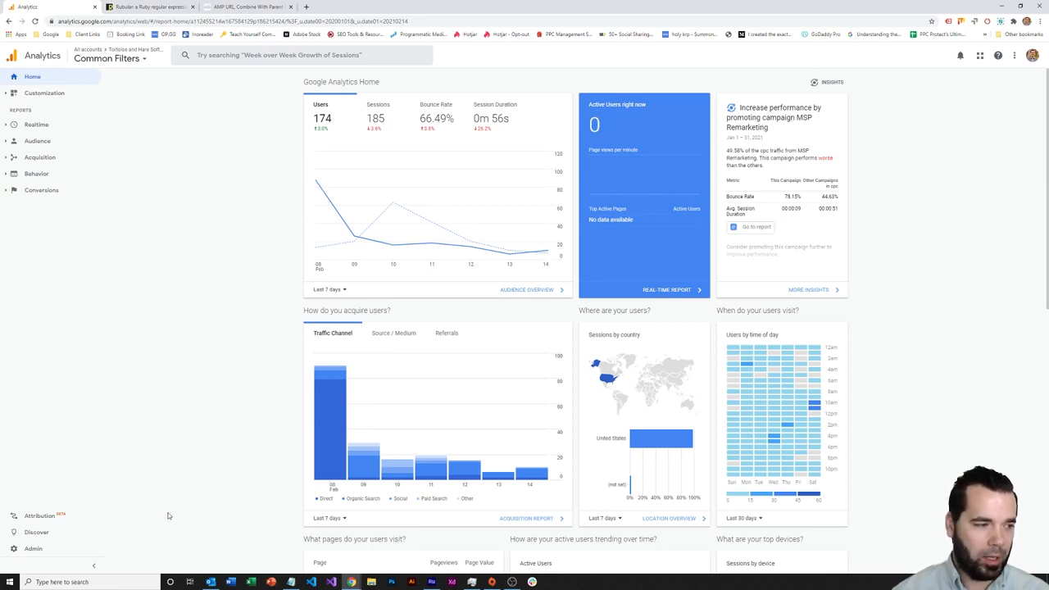
click(57, 550)
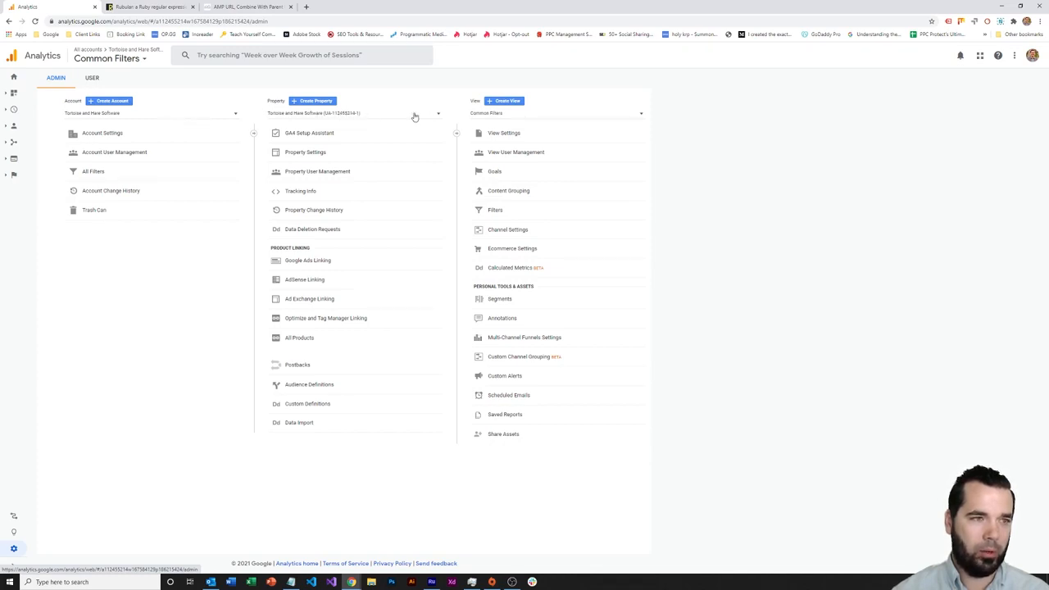
List the property's views: All Web Site Data and Common Filters
click(560, 115)
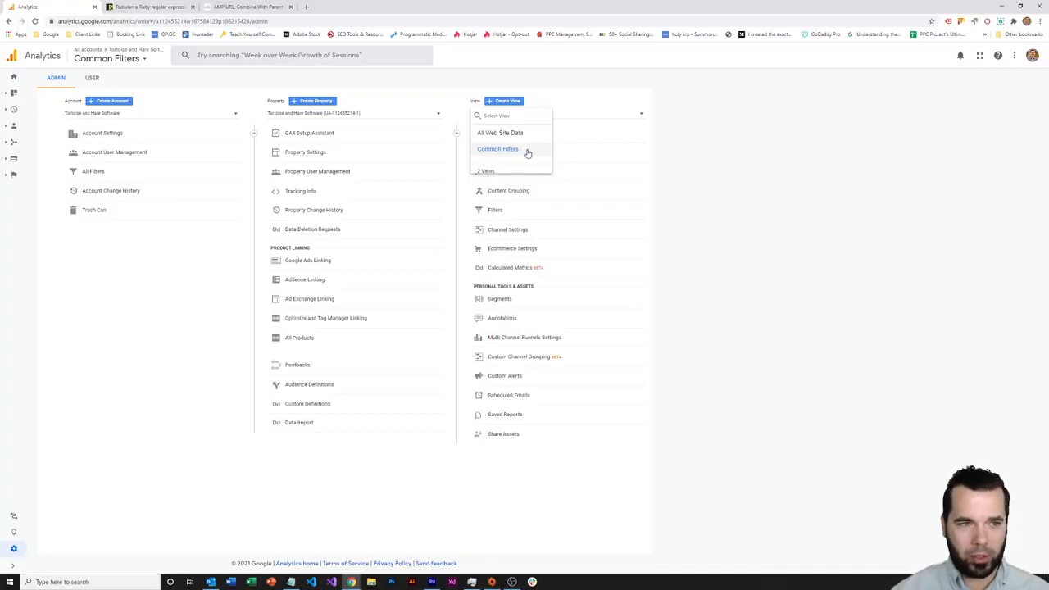
Dismiss the view list, leaving Common Filters selected in Admin
click(701, 154)
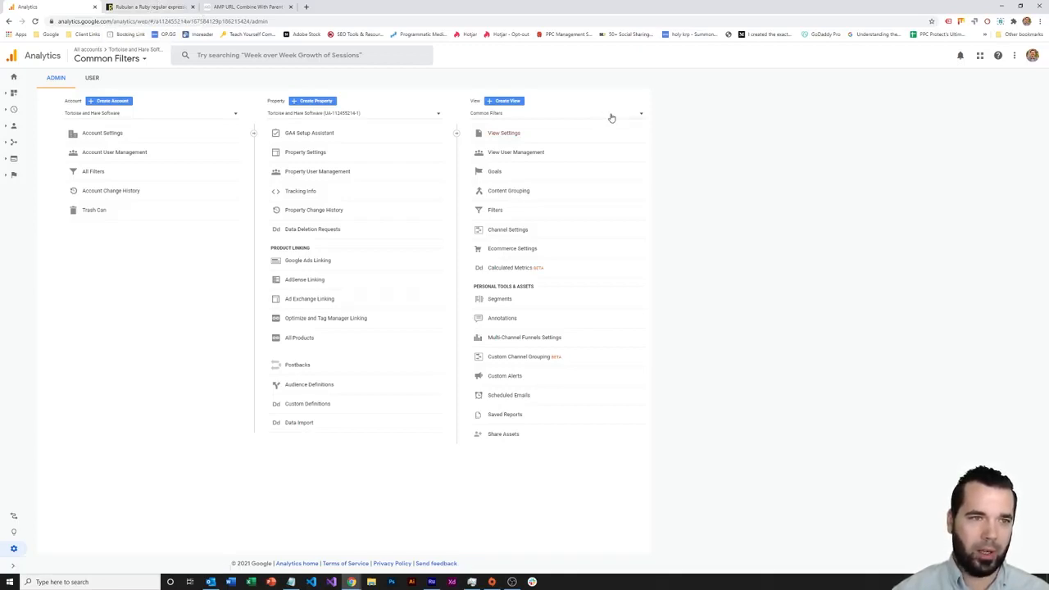
Create a view named 'Test View' with the (GMT-05:00) New York Time zone
click(507, 101)
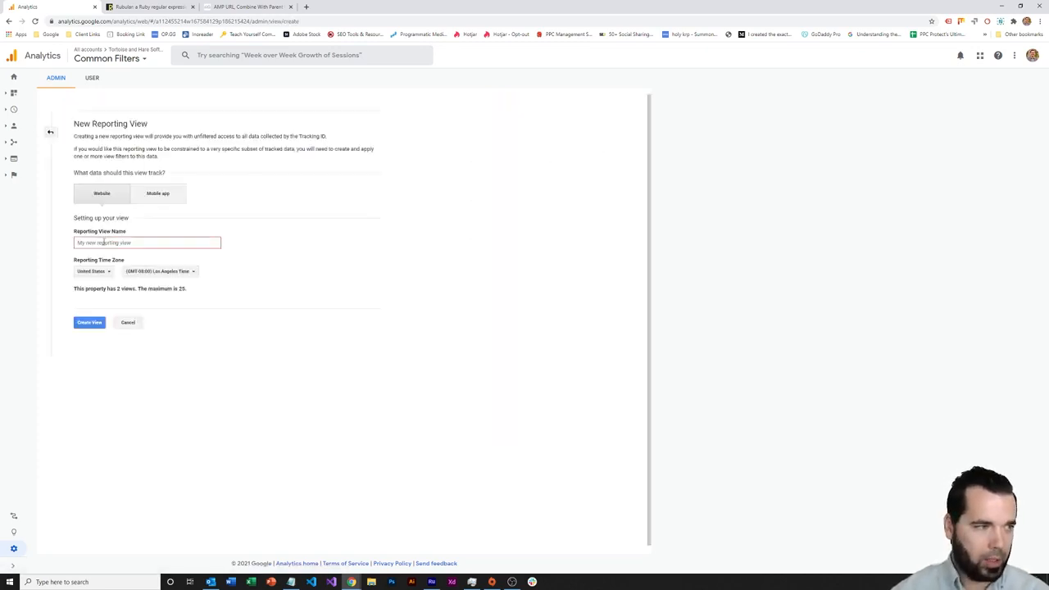
text(Test View)
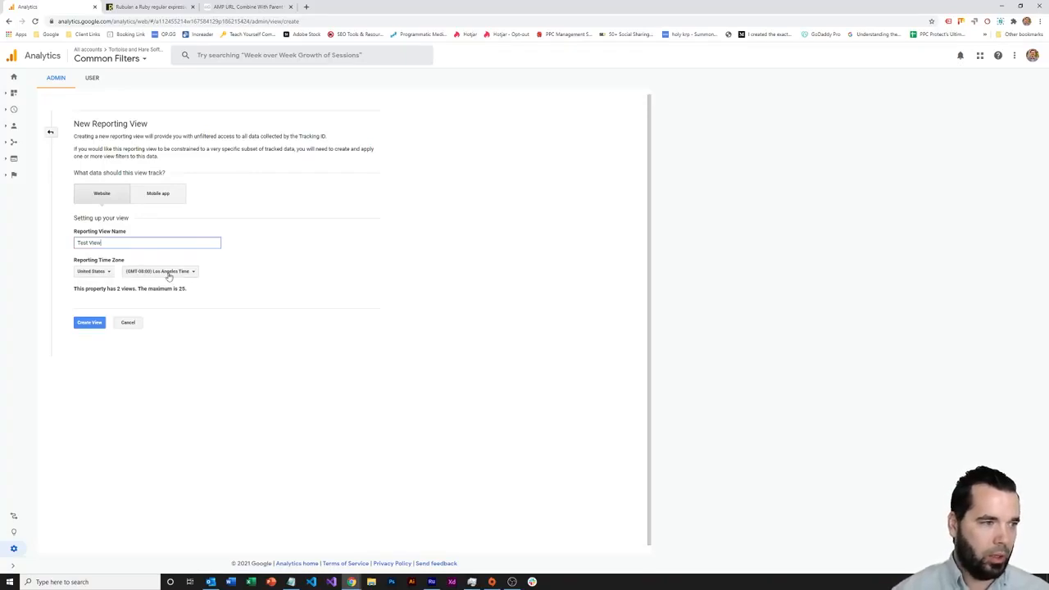
click(168, 272)
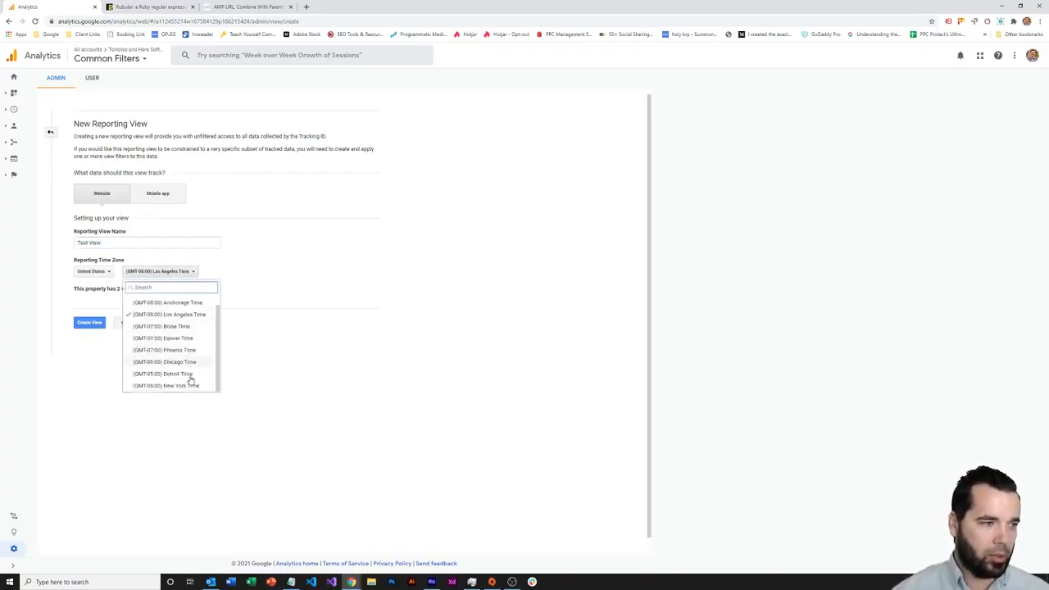
click(199, 373)
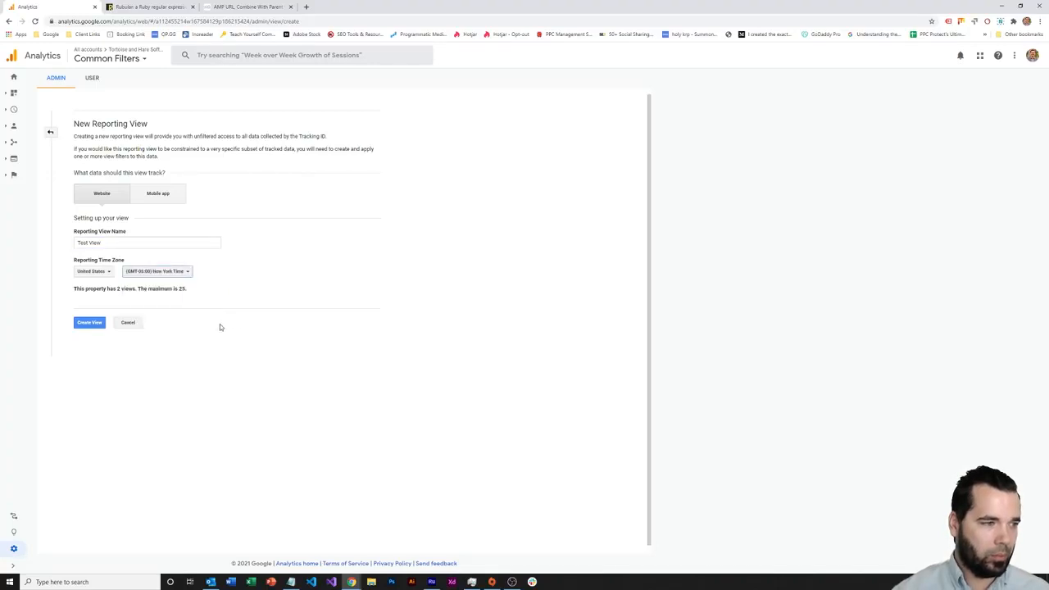
click(90, 323)
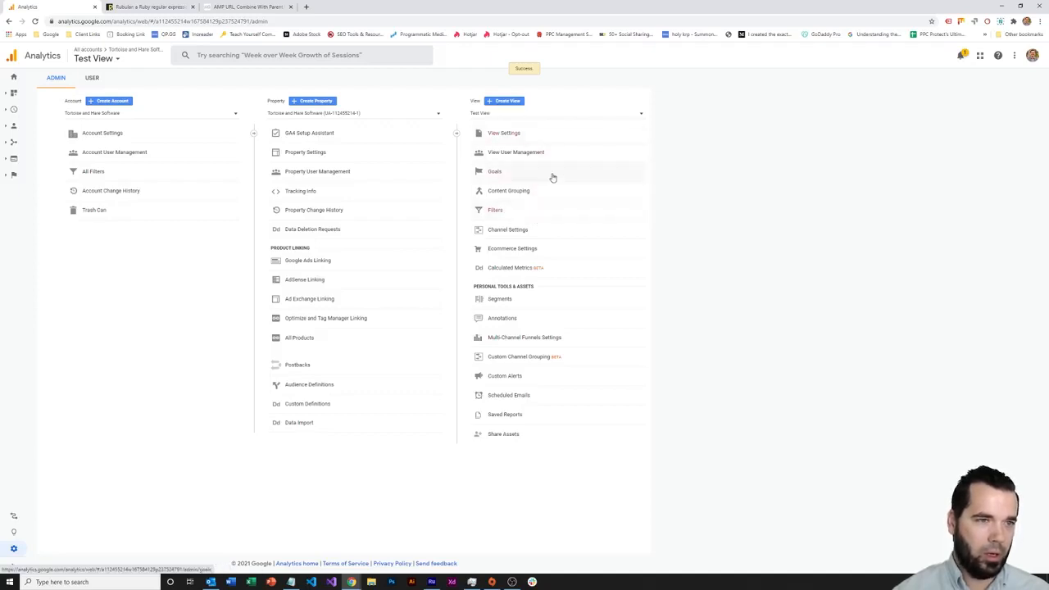
Check Test View's filters and goals, then view the four filters on Common Filters
click(516, 211)
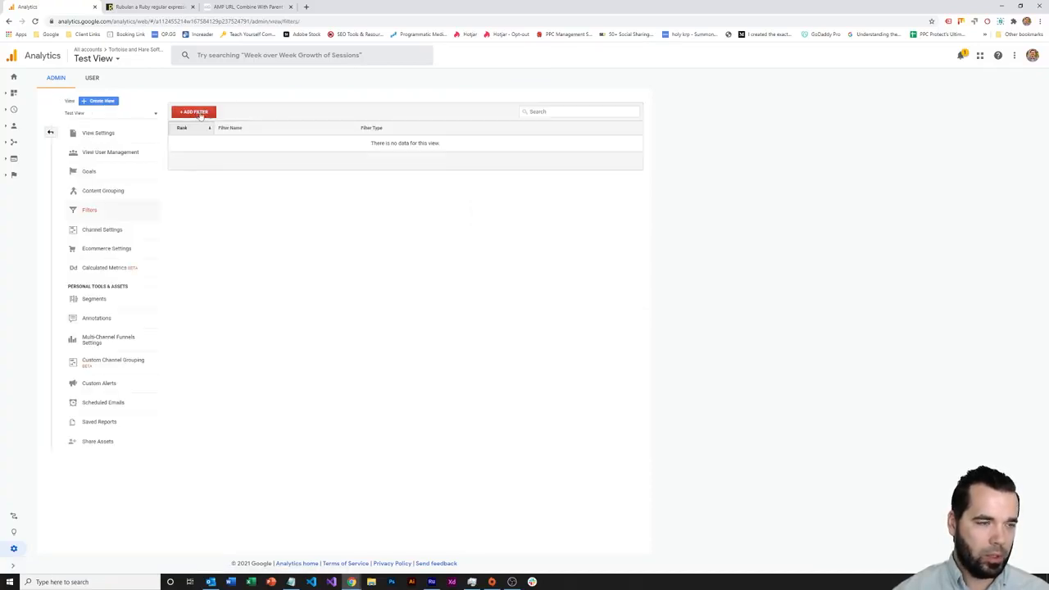
click(107, 179)
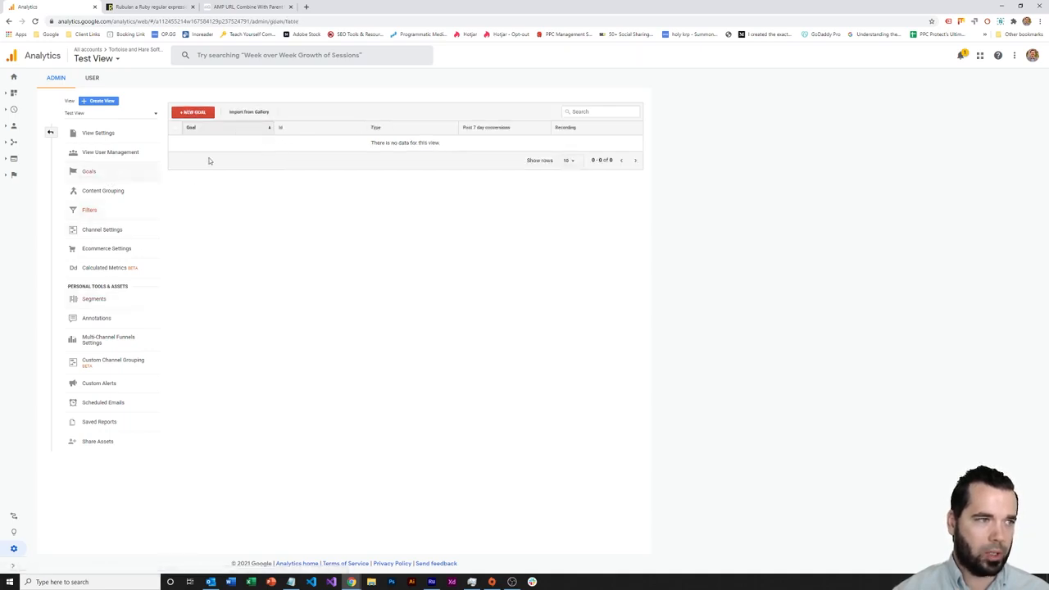
click(117, 114)
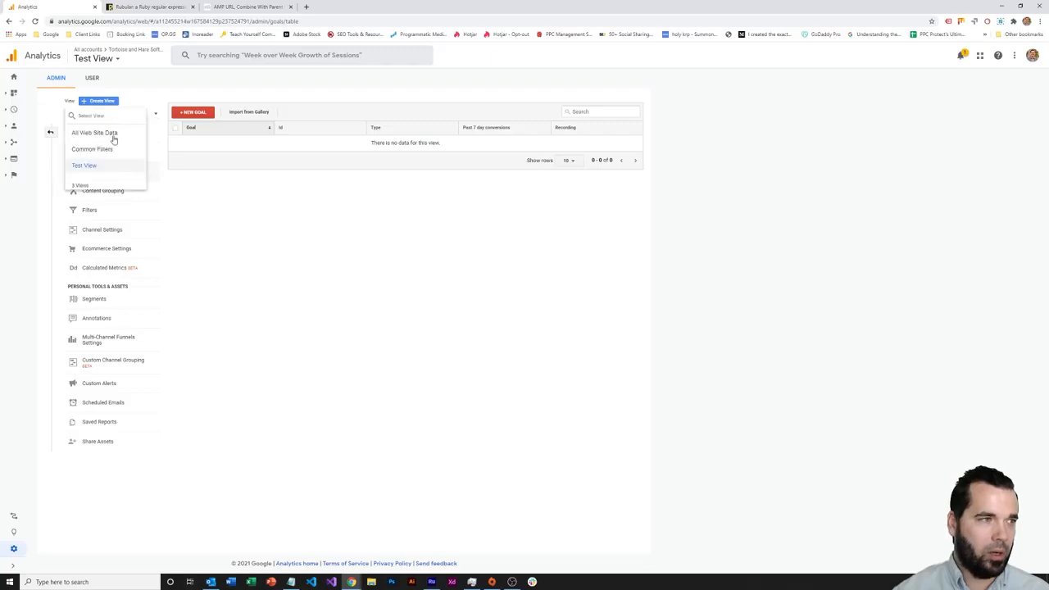
click(107, 150)
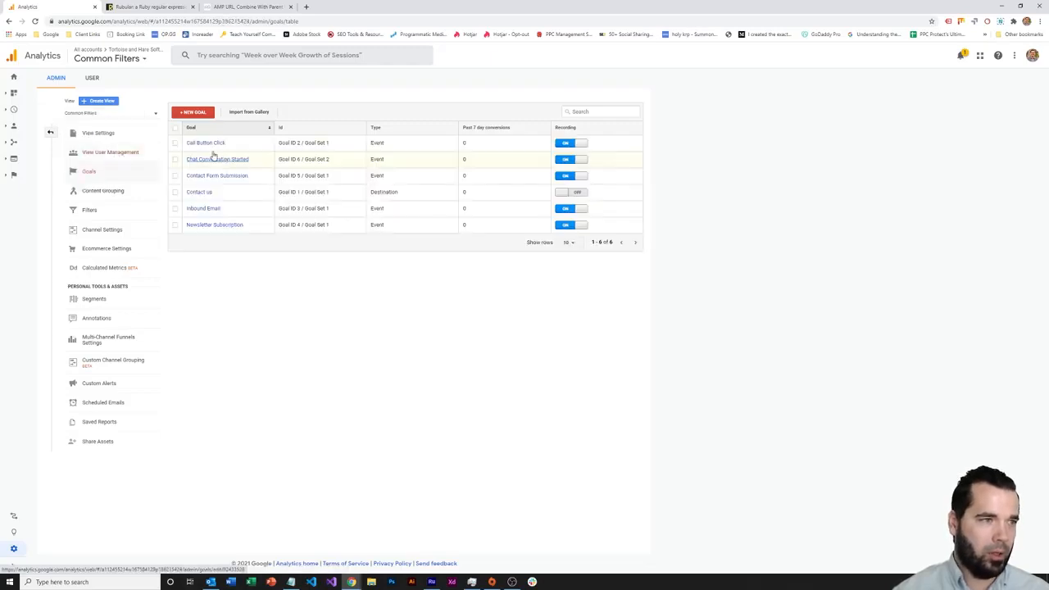
click(89, 212)
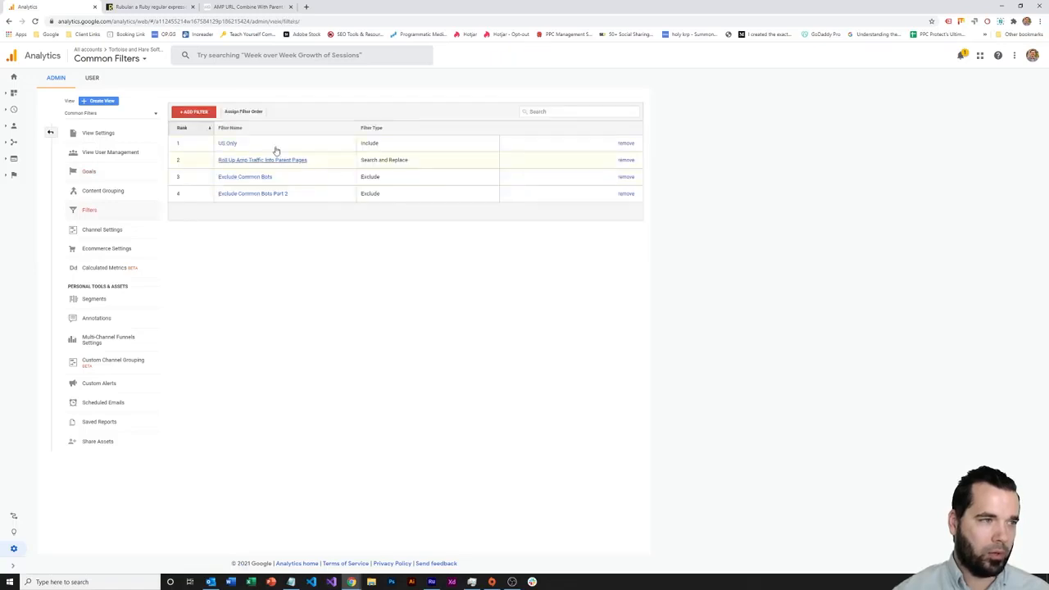
Return to Test View and confirm its filter table shows no data
click(117, 115)
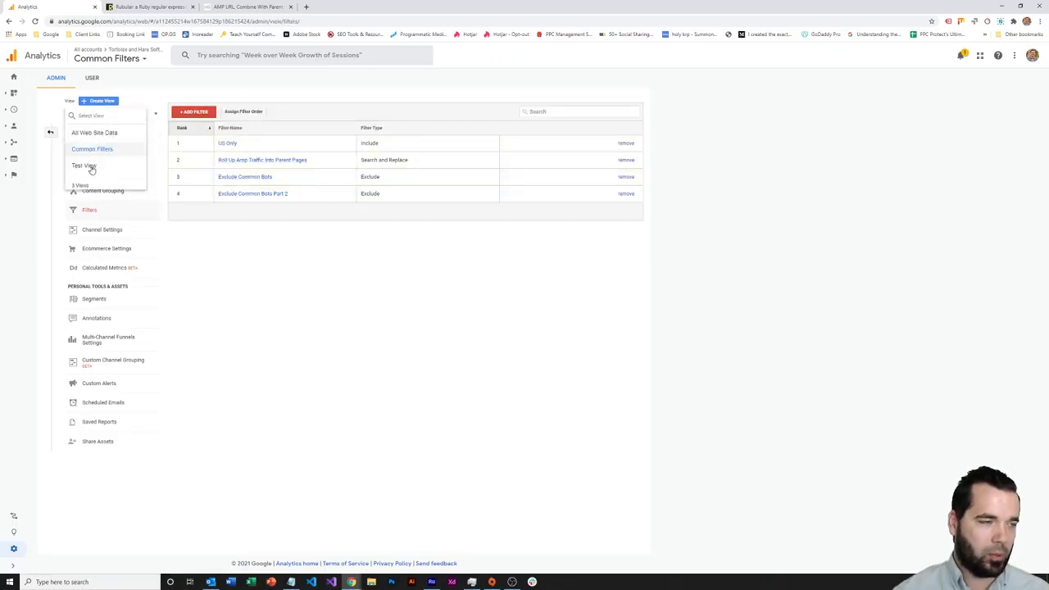
click(84, 165)
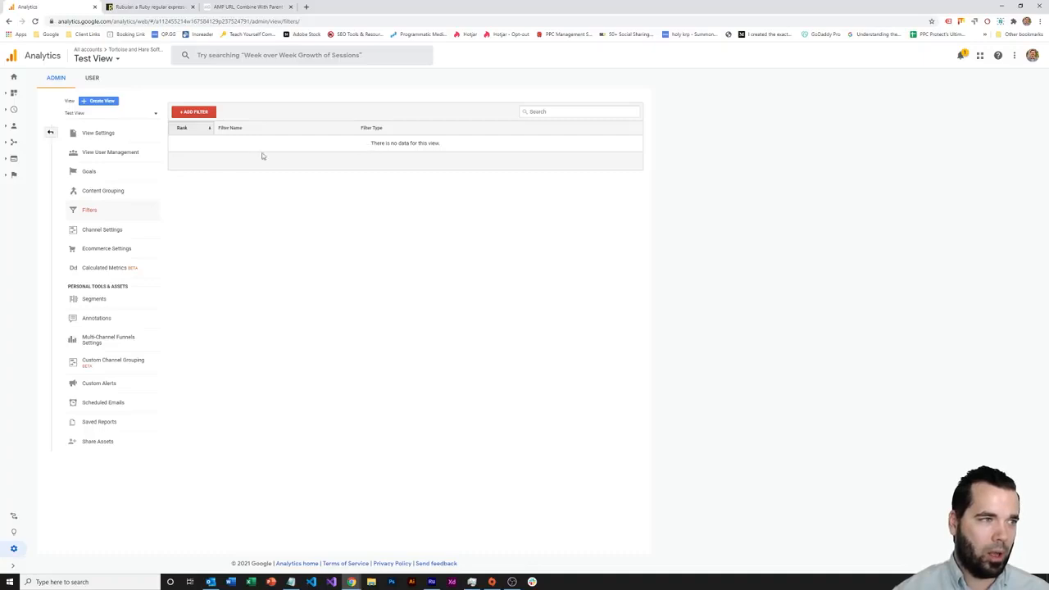
drag(369, 144, 486, 149)
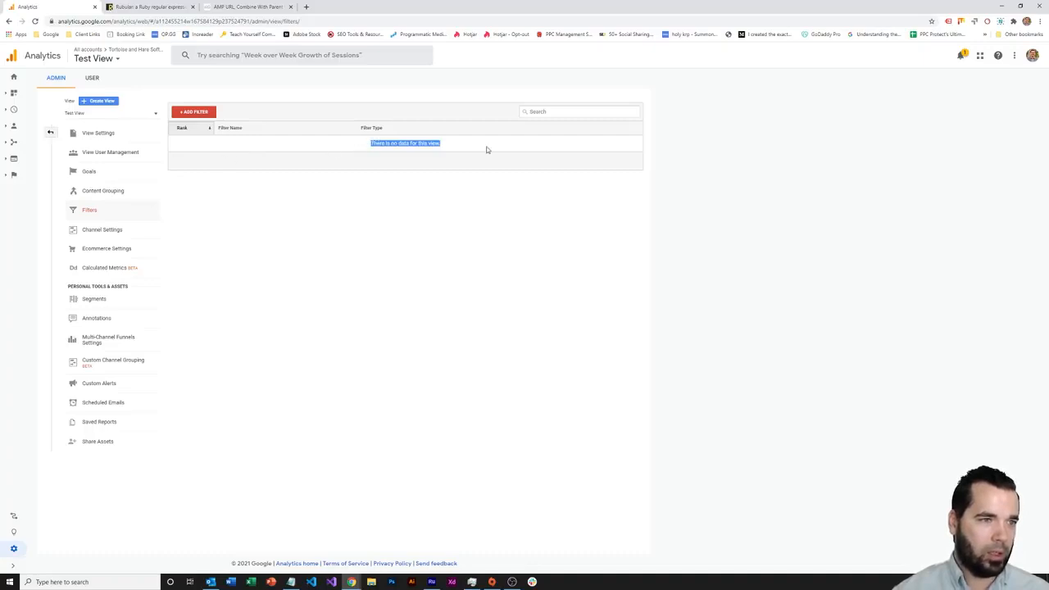
click(474, 167)
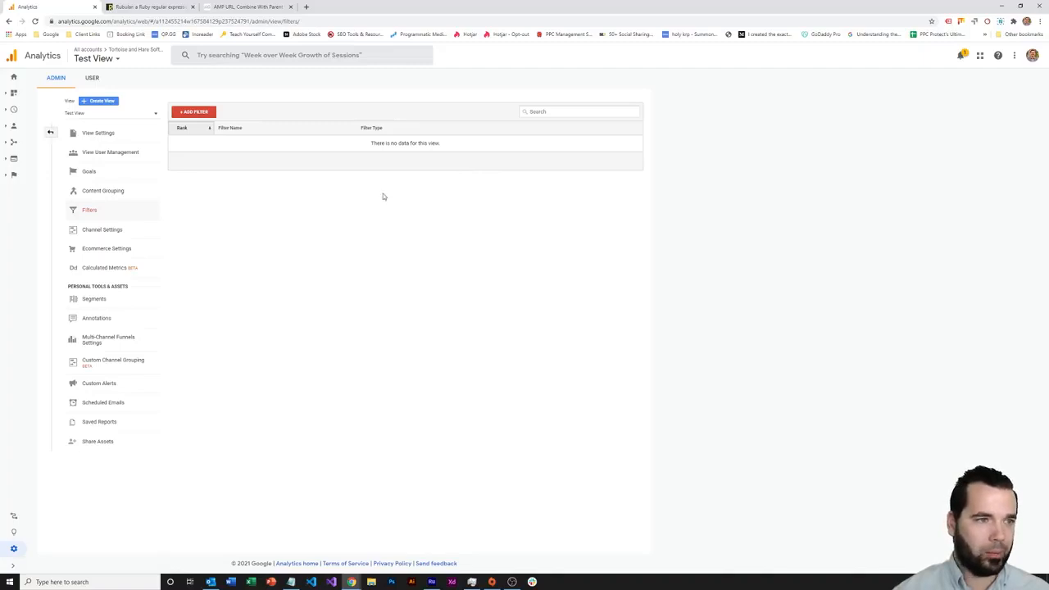
Start a new Test View filter named 'Testing Amp Regex' with Custom type
click(194, 113)
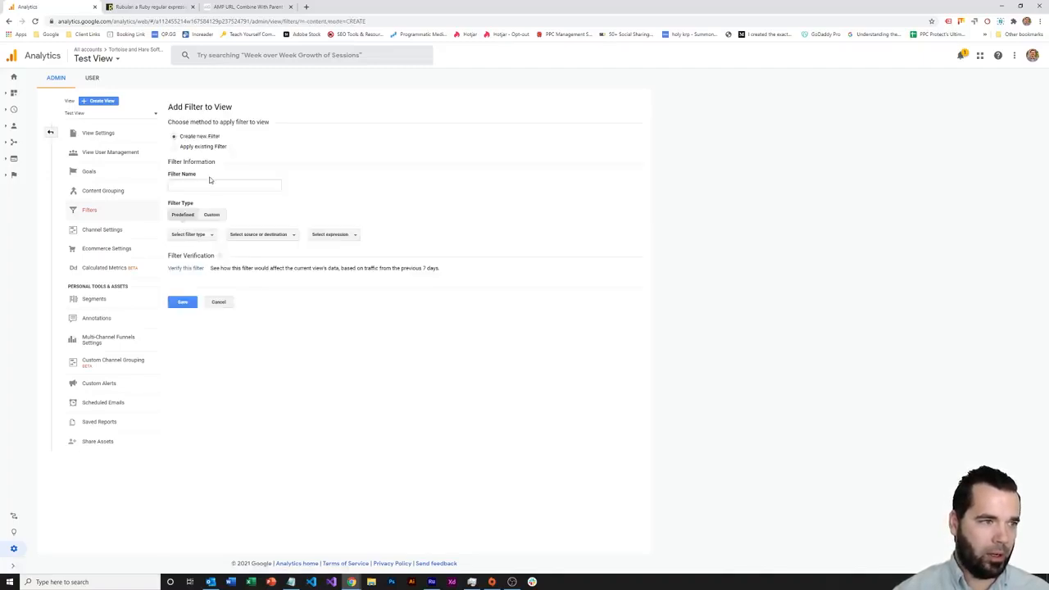
click(204, 185)
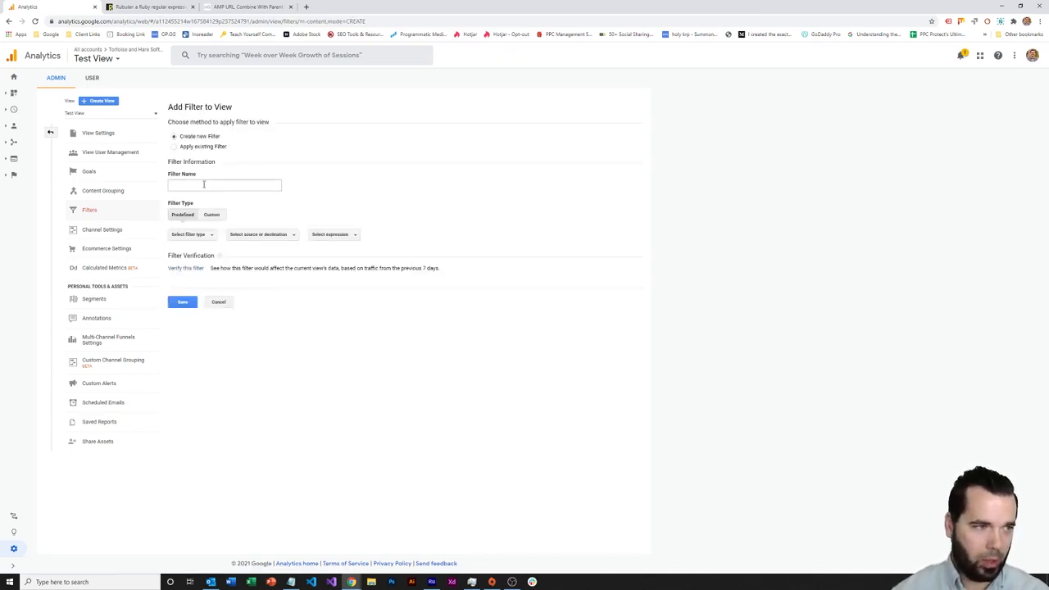
text(Testing Amp Regex)
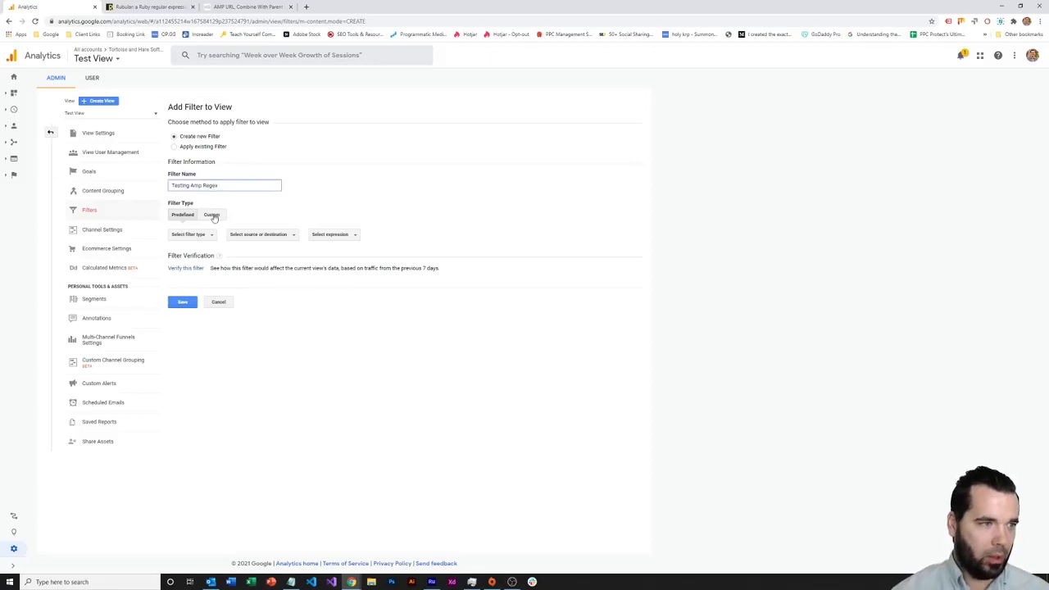
click(213, 215)
Search the filter field choices for 'url', narrowing them to Campaign Target URL
click(218, 254)
scroll(255, 316, down, 5)
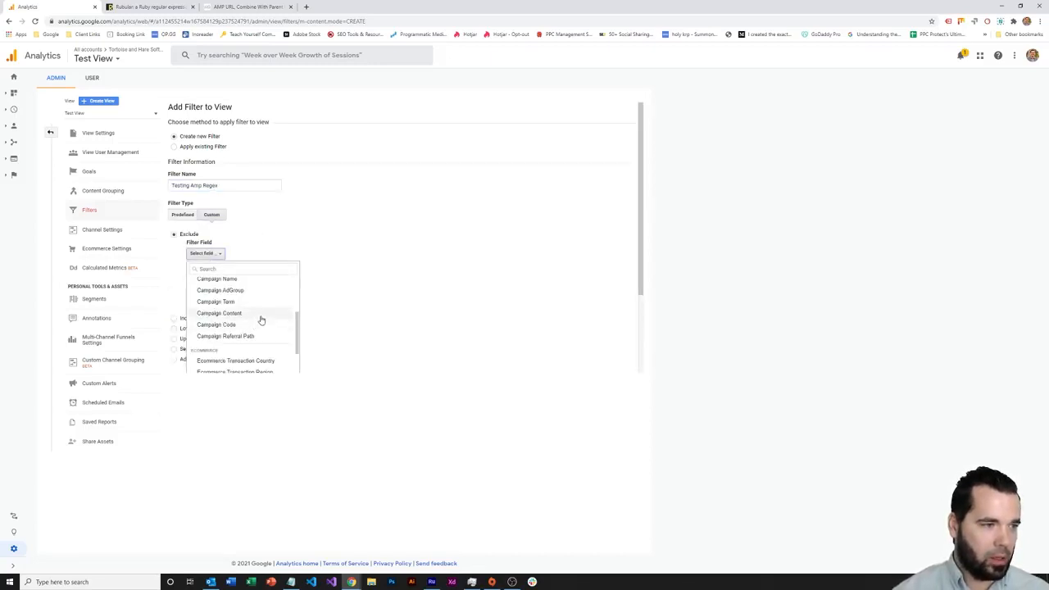
scroll(261, 319, up, 2)
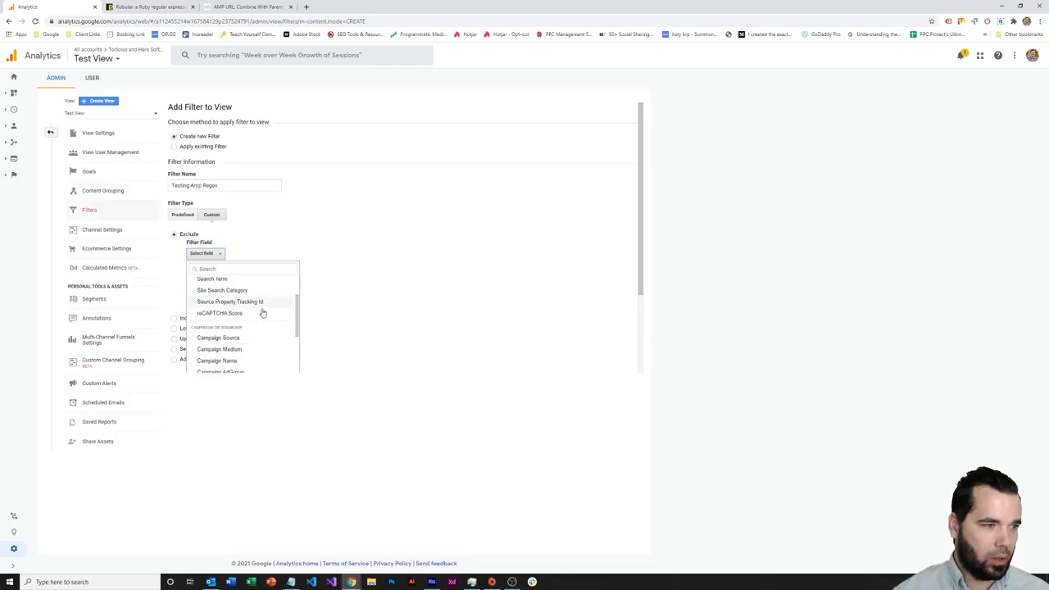
scroll(263, 313, down, 3)
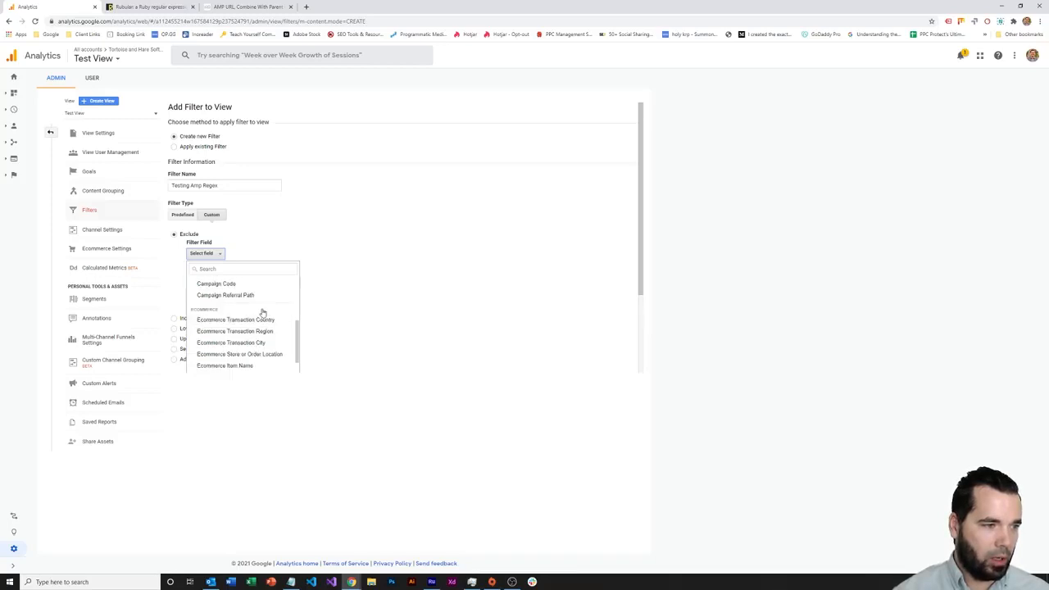
scroll(262, 315, up, 5)
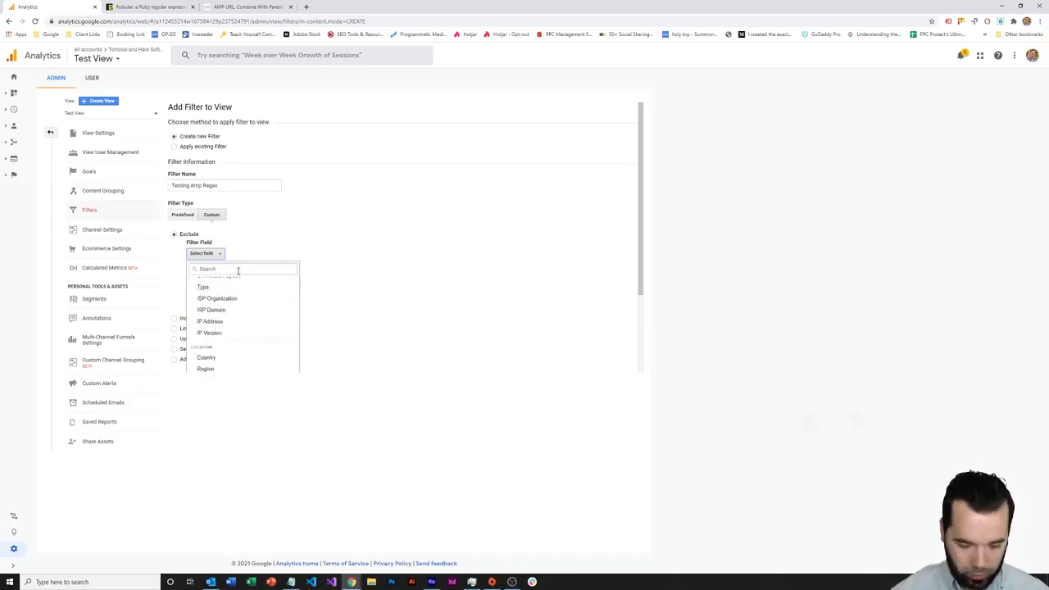
click(237, 268)
text(url)
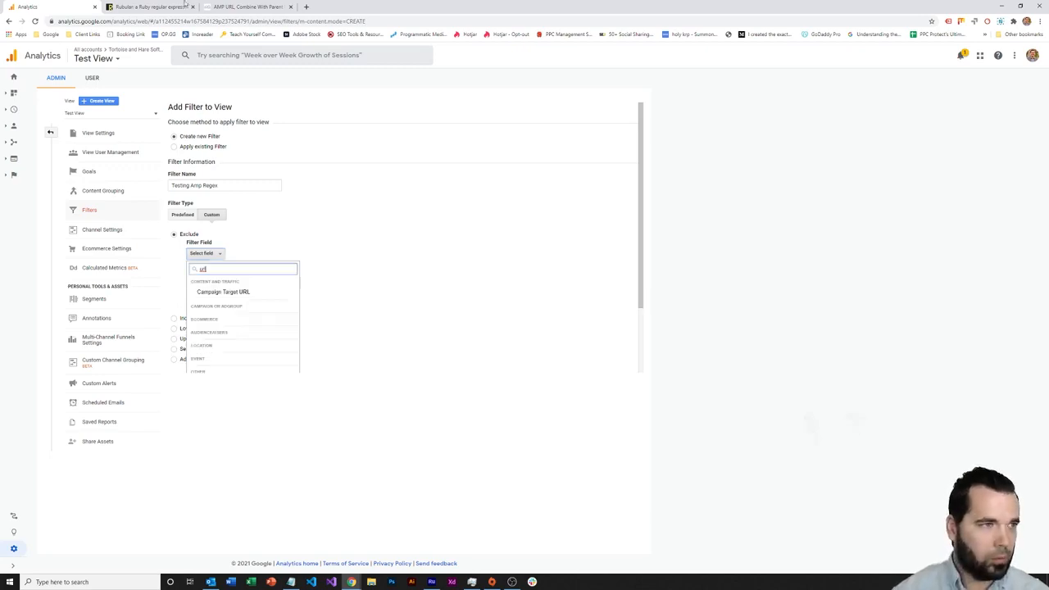
click(246, 6)
Review the blog's five AMP filter-setup steps, then set the filter type to Predefined
scroll(538, 256, up, 15)
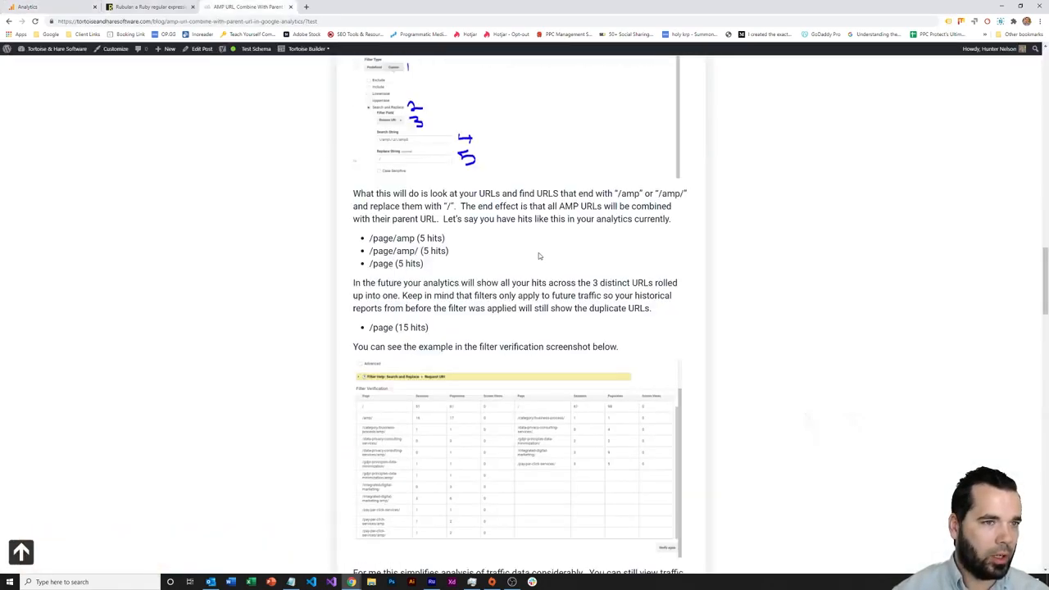
scroll(538, 255, up, 4)
scroll(551, 262, up, 7)
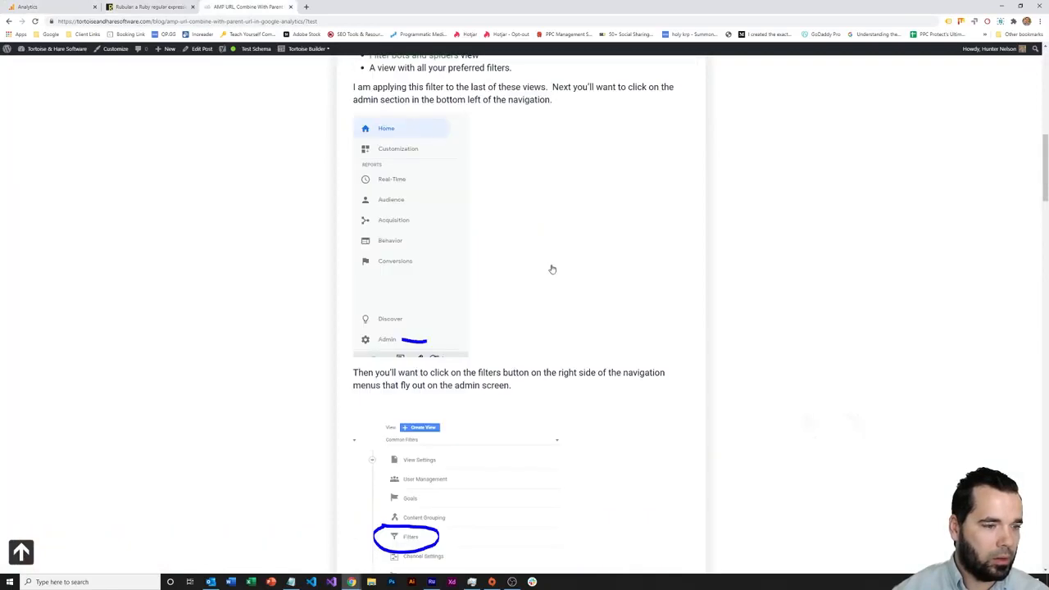
scroll(552, 269, down, 7)
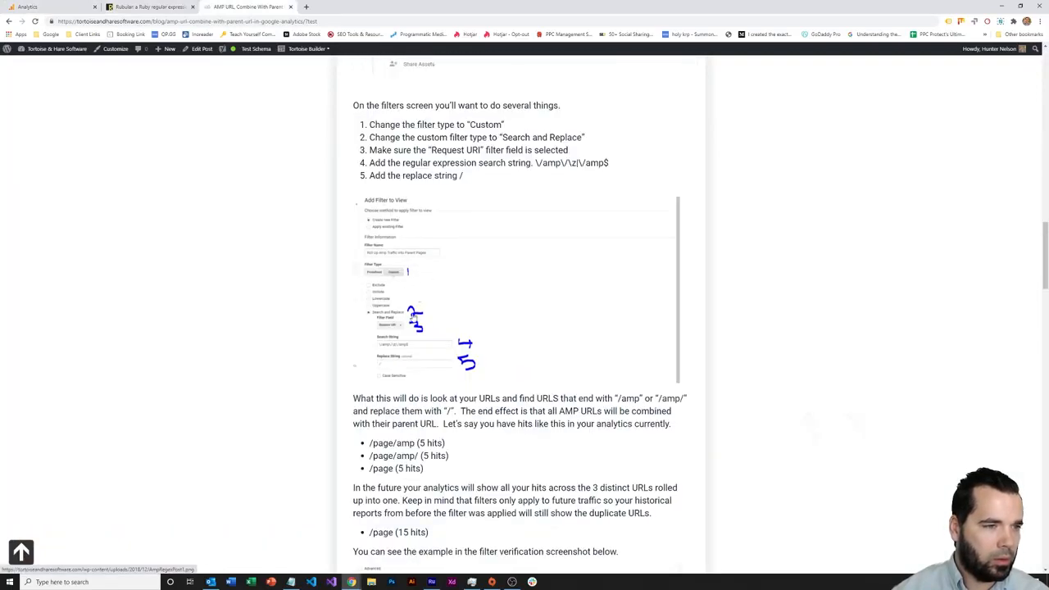
click(63, 7)
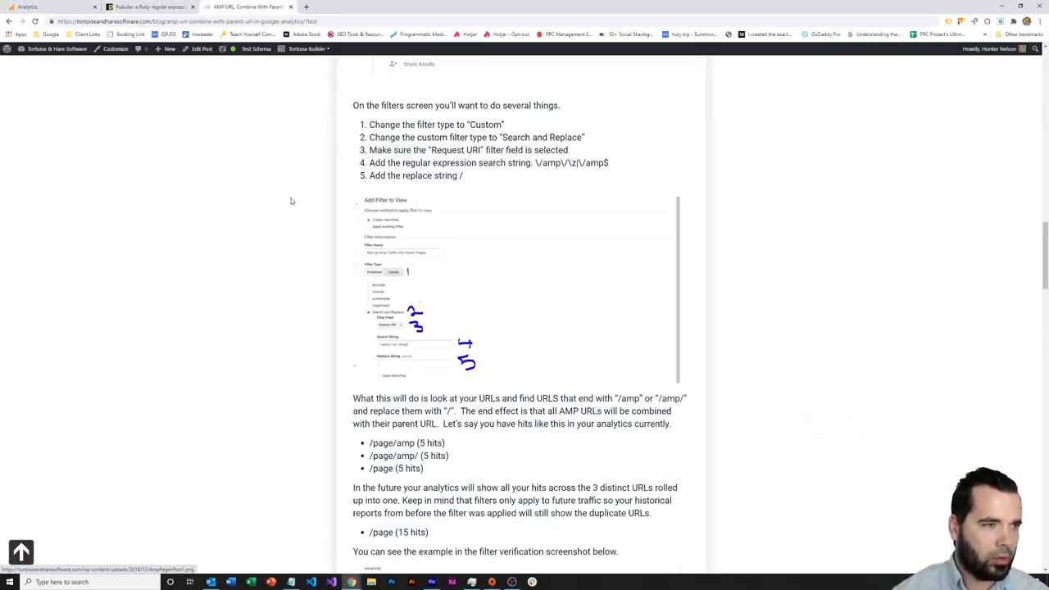
click(182, 216)
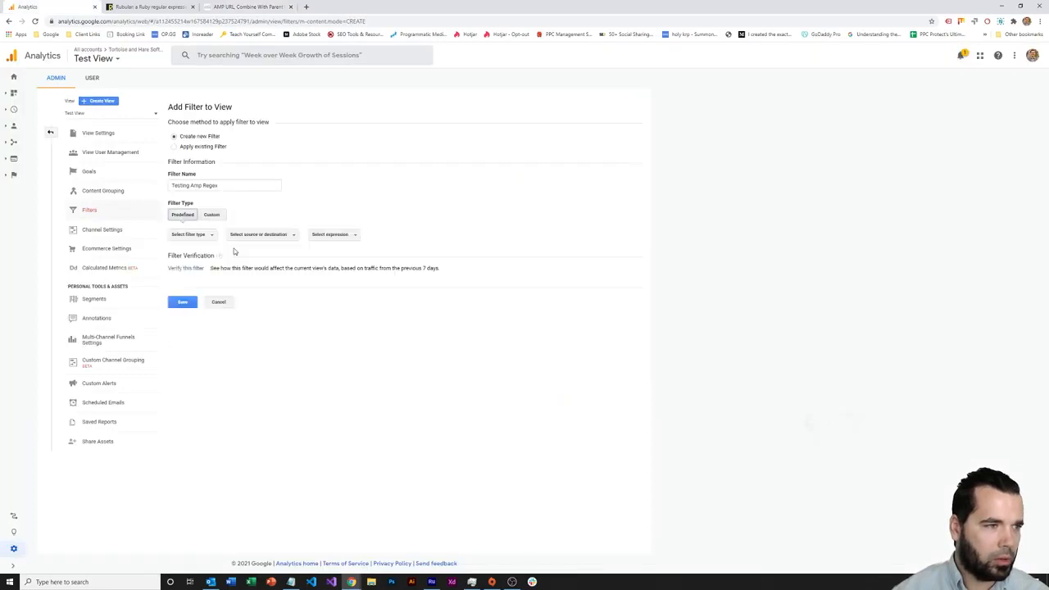
Change the filter type to Custom Search and Replace, ready for the search string
click(190, 236)
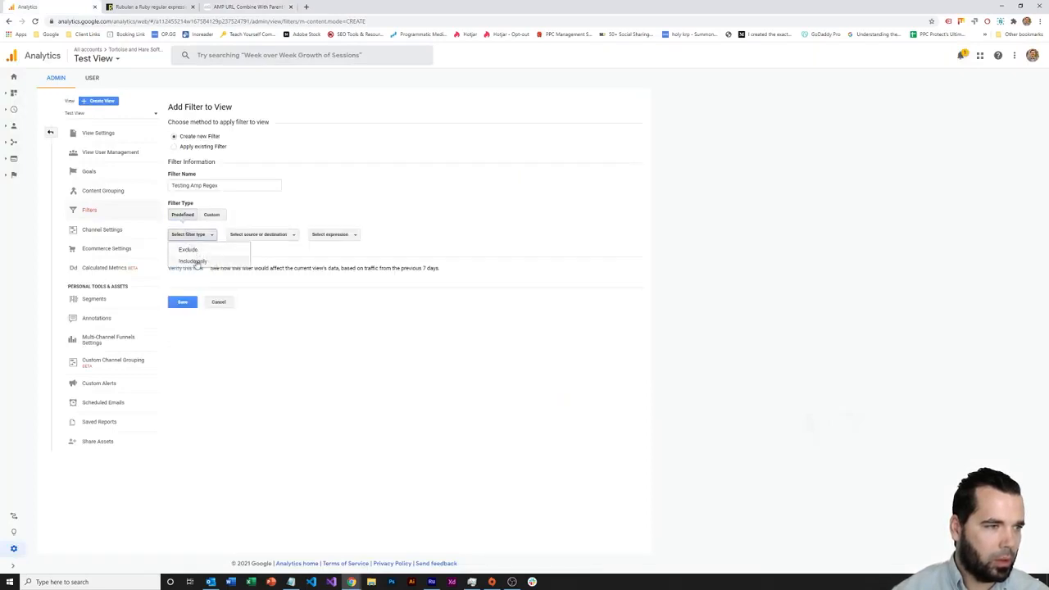
click(197, 262)
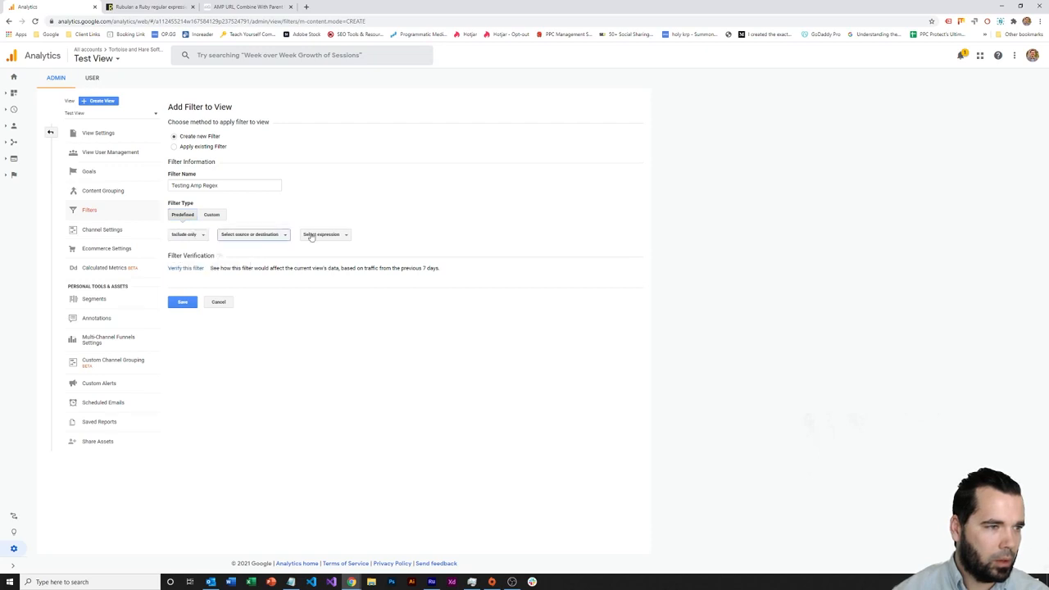
click(211, 216)
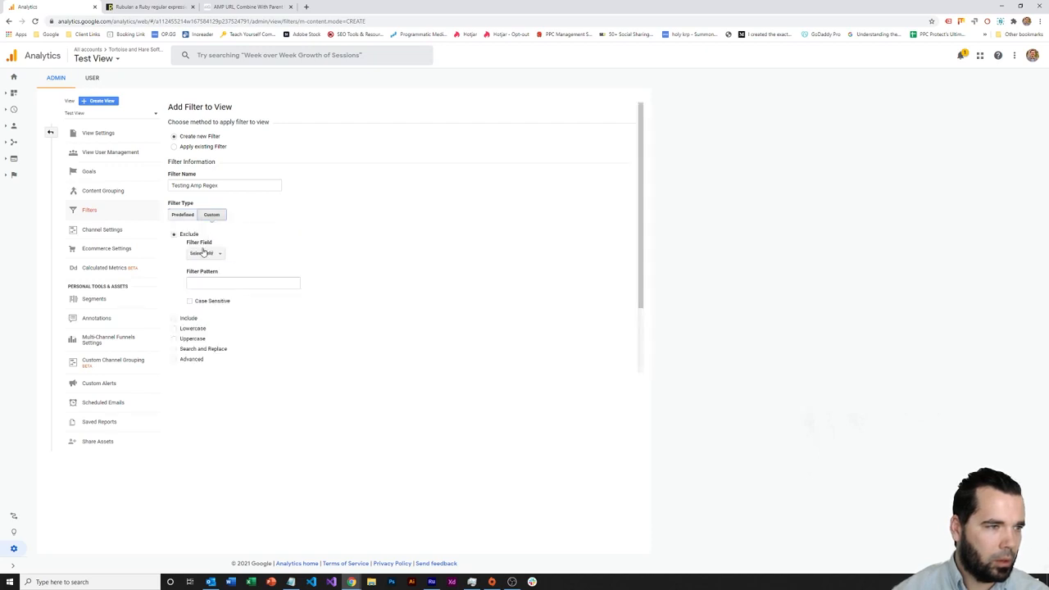
click(203, 253)
scroll(232, 274, down, 2)
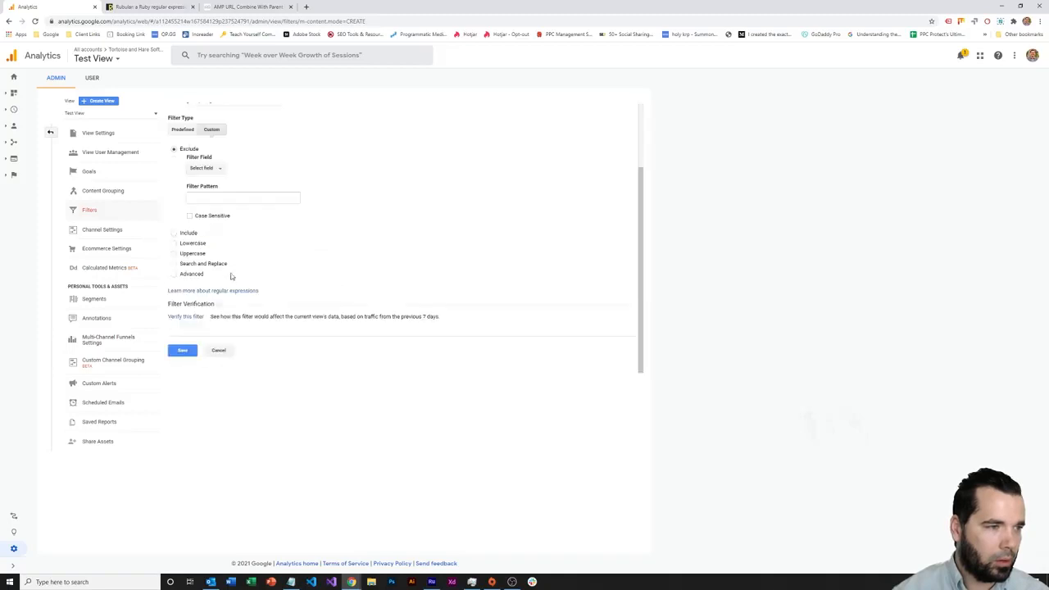
click(218, 264)
click(246, 238)
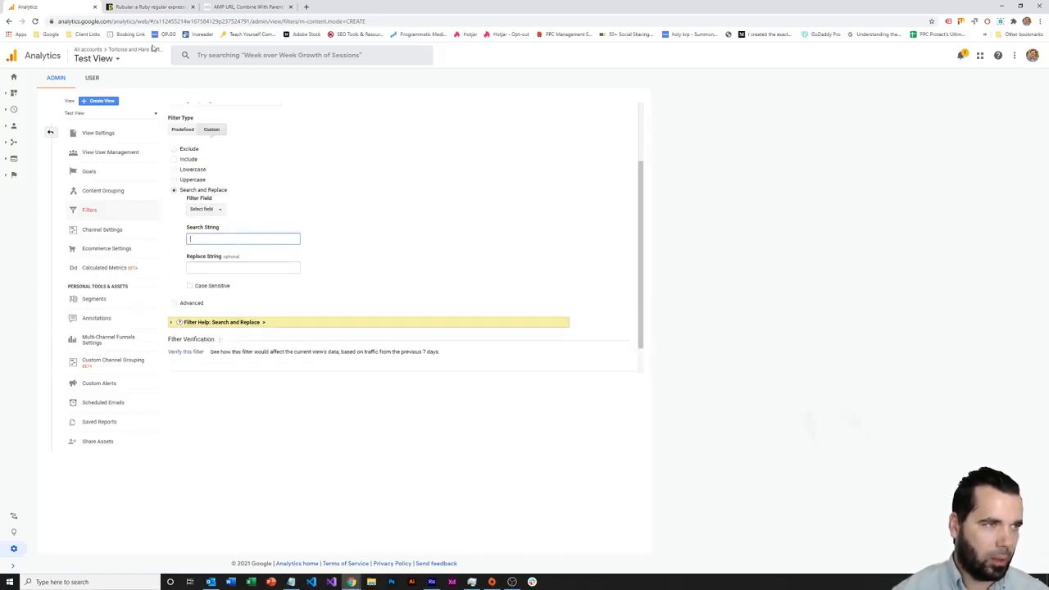
click(145, 7)
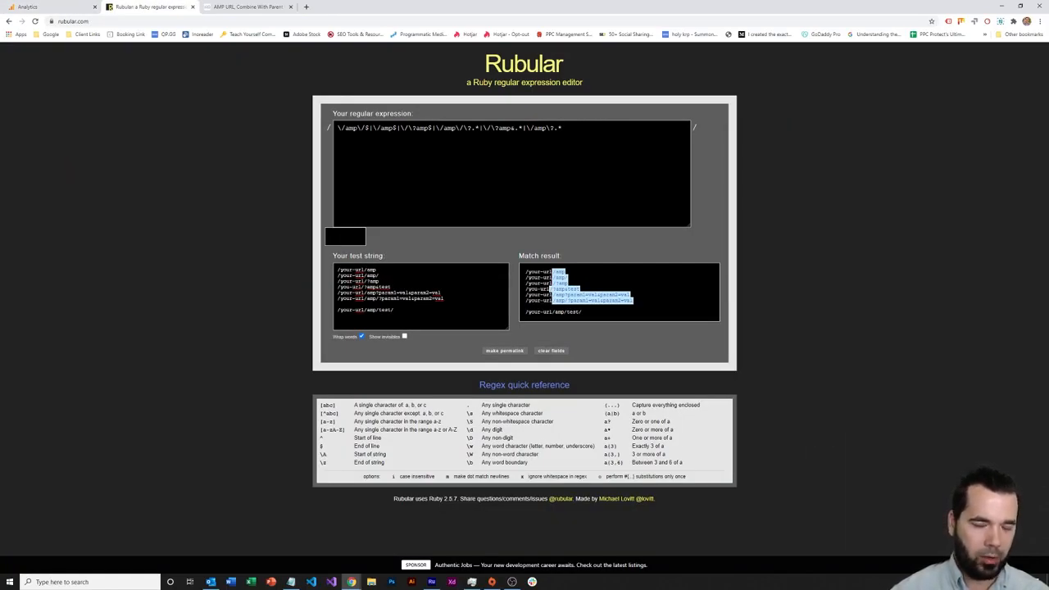
Check that the AMP regex matches the amp/ ending of the second test URL
click(393, 271)
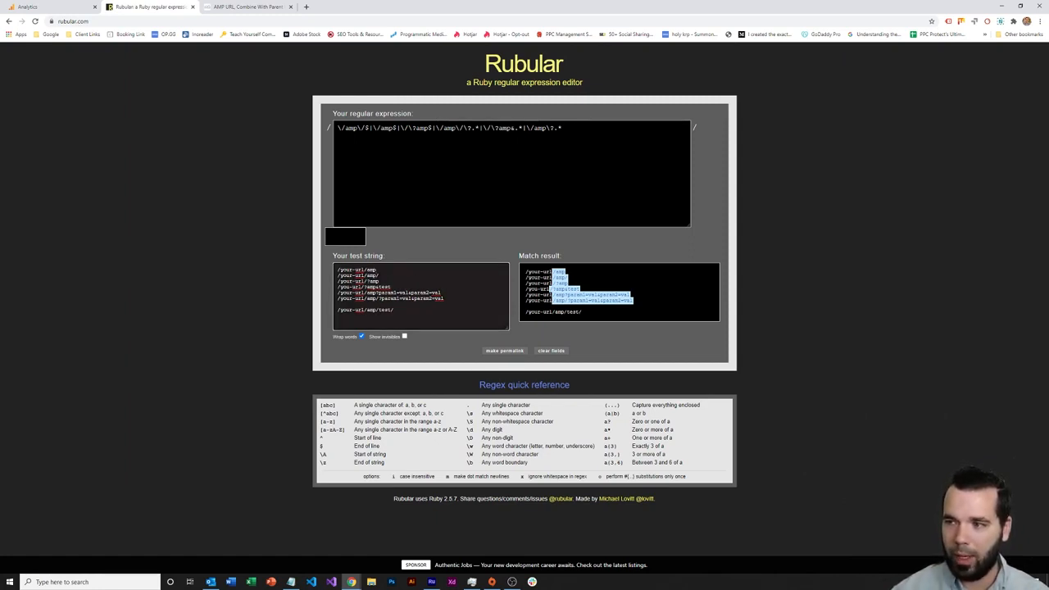
key(alt+Tab)
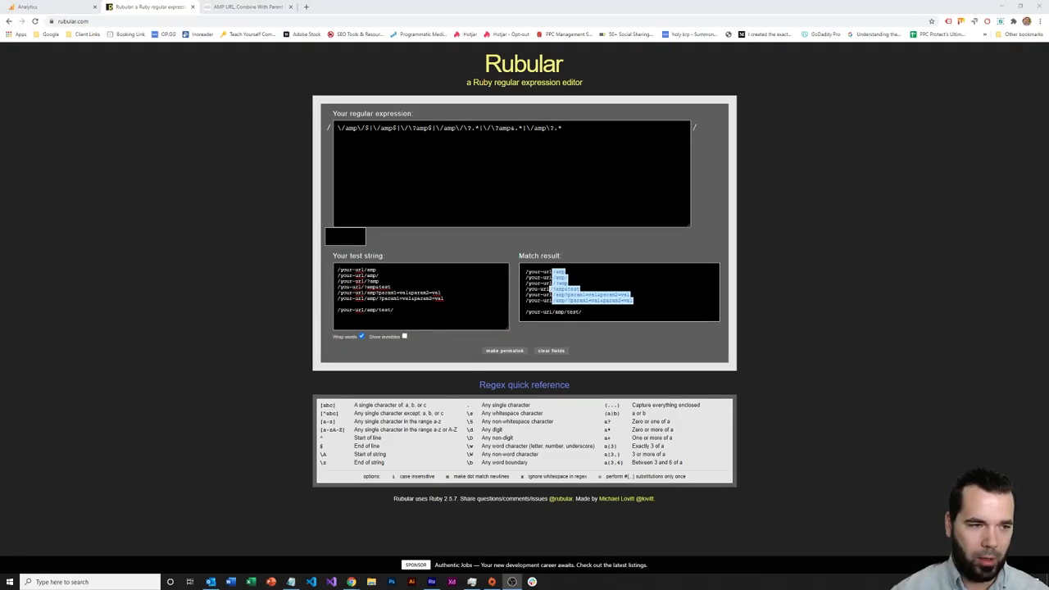
key(alt+Tab)
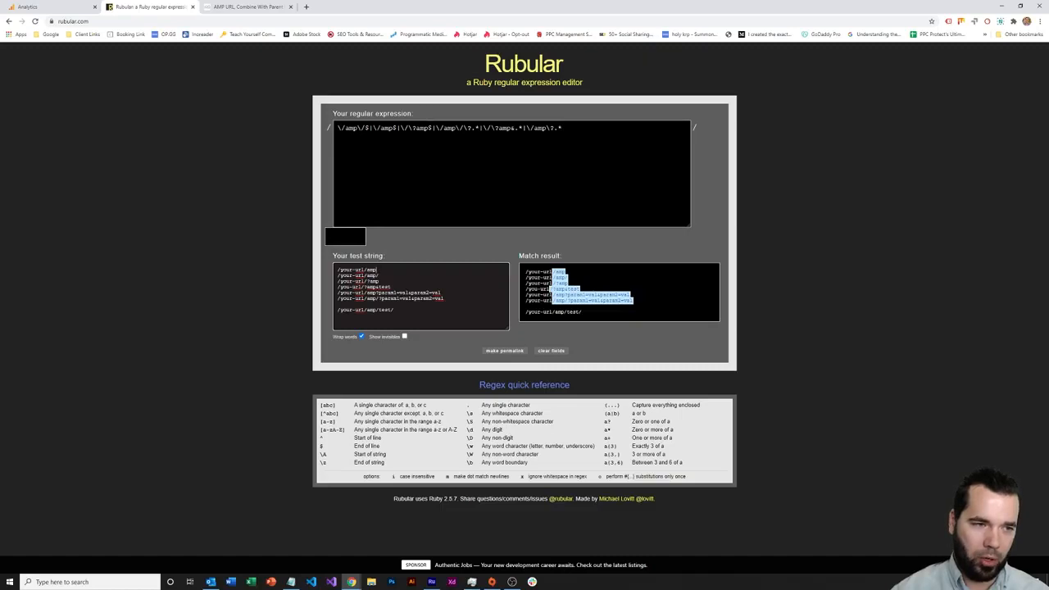
drag(379, 275, 367, 275)
click(379, 275)
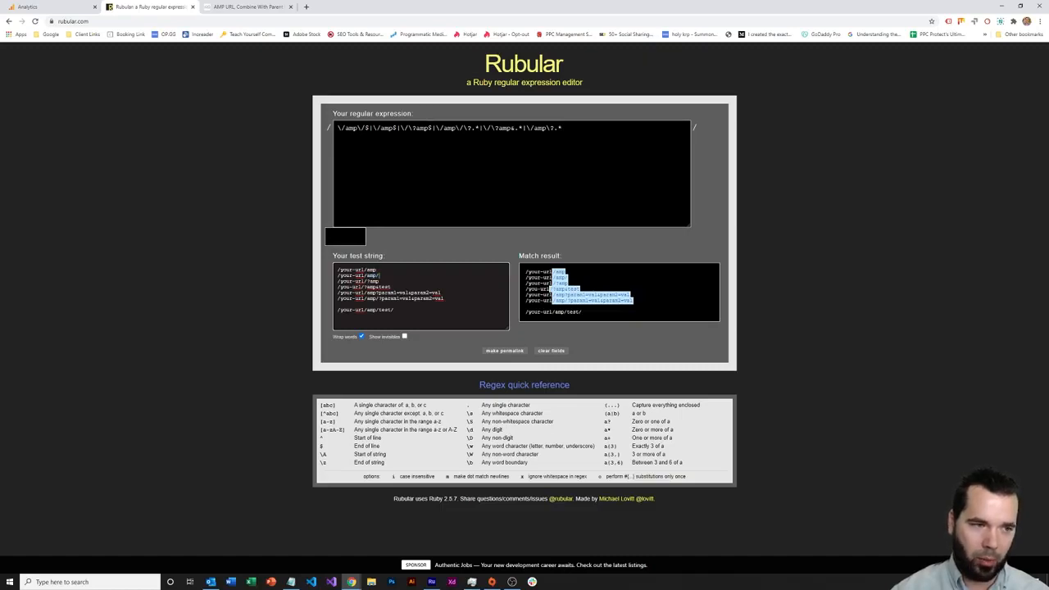
Compare the amp endings on test URLs three through five against Rubular's matches
double_click(374, 281)
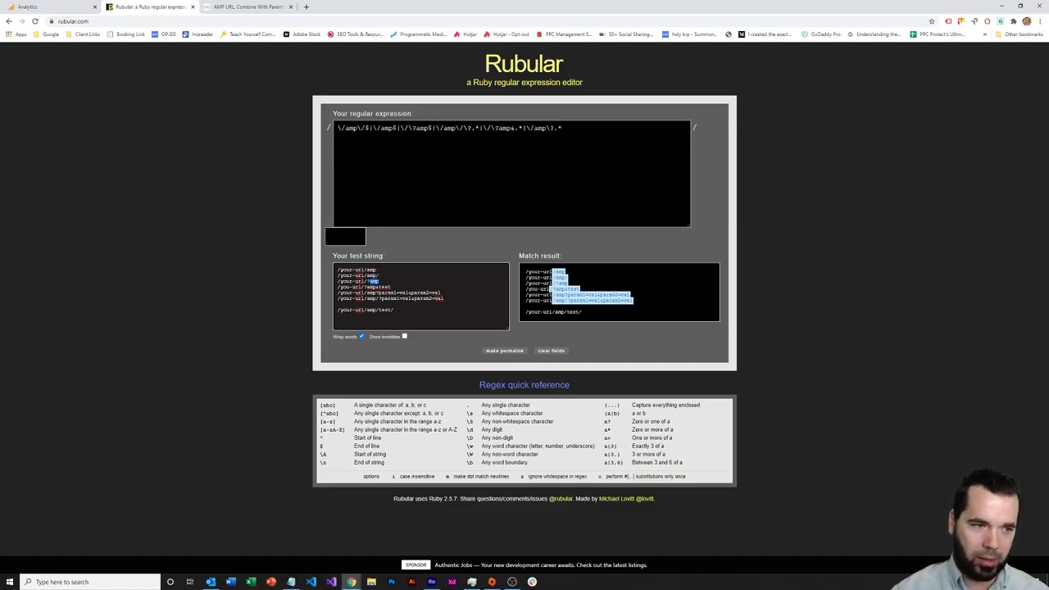
key(Down)
key(End)
key(ctrl+shift+Left)
key(ctrl+shift+Left)
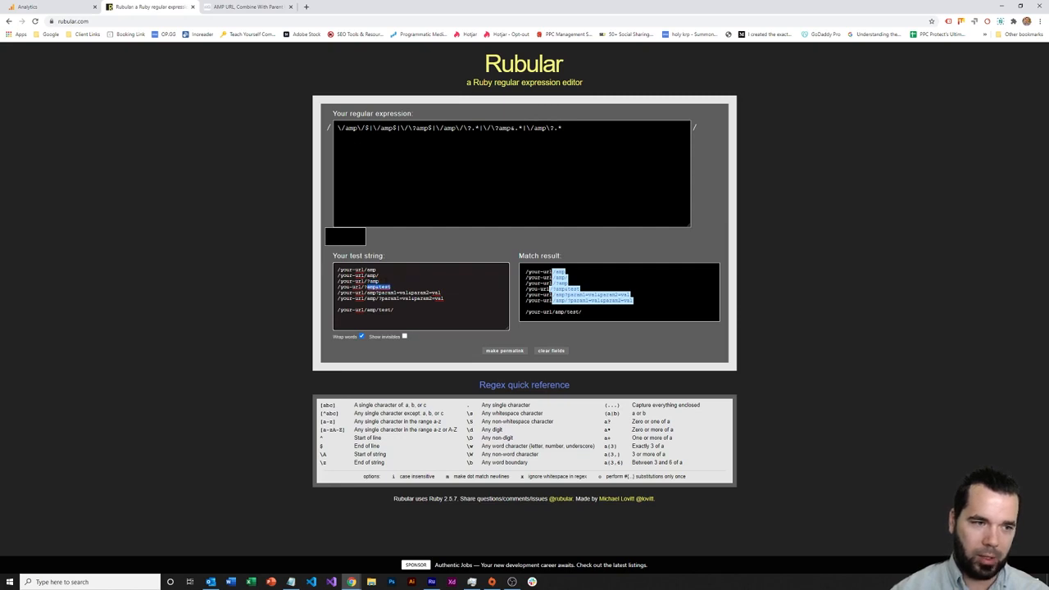
click(392, 287)
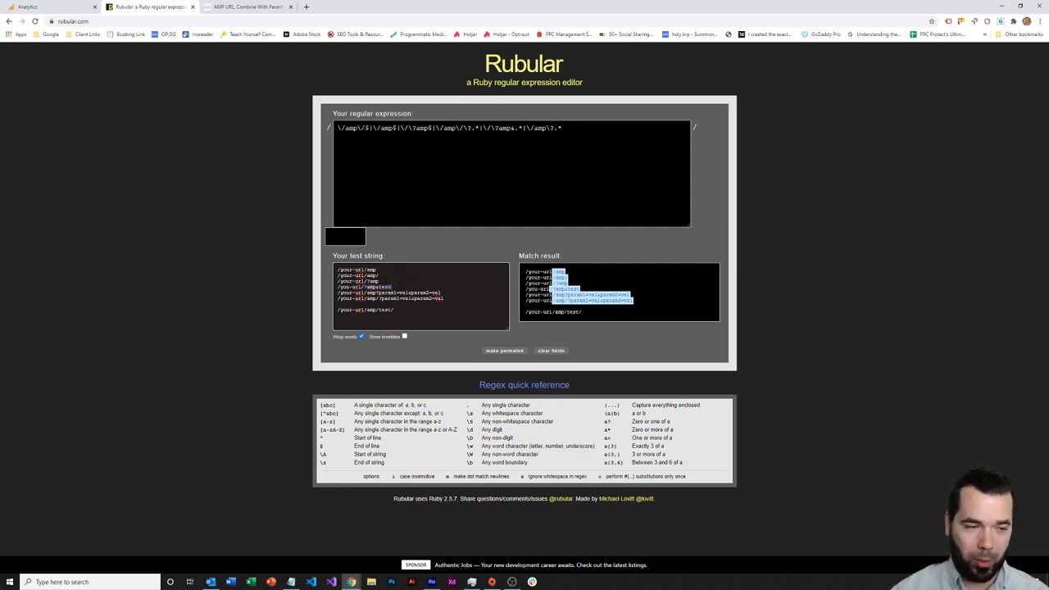
drag(441, 292, 367, 292)
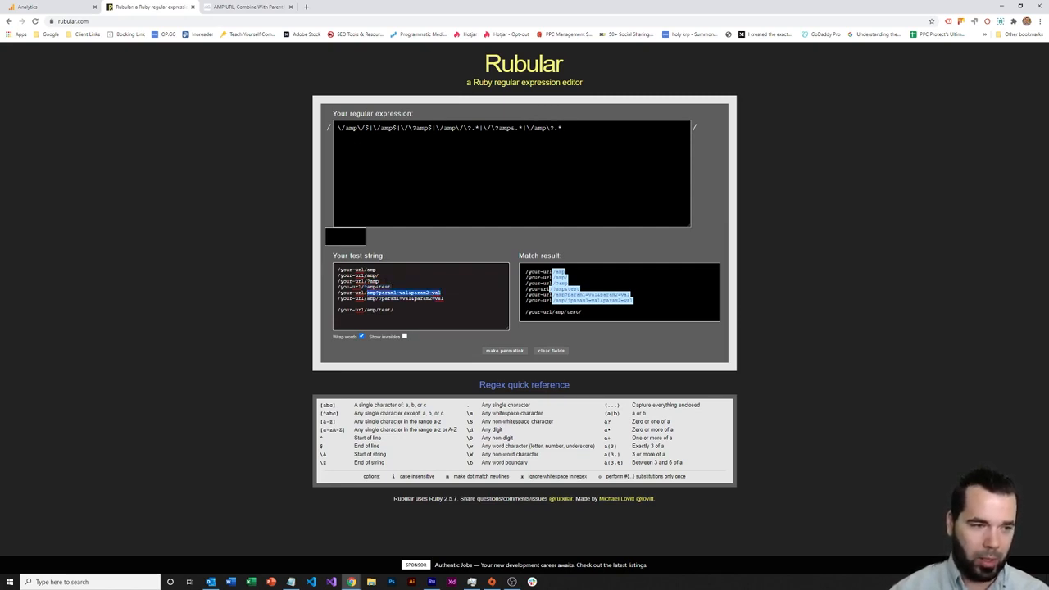
click(452, 292)
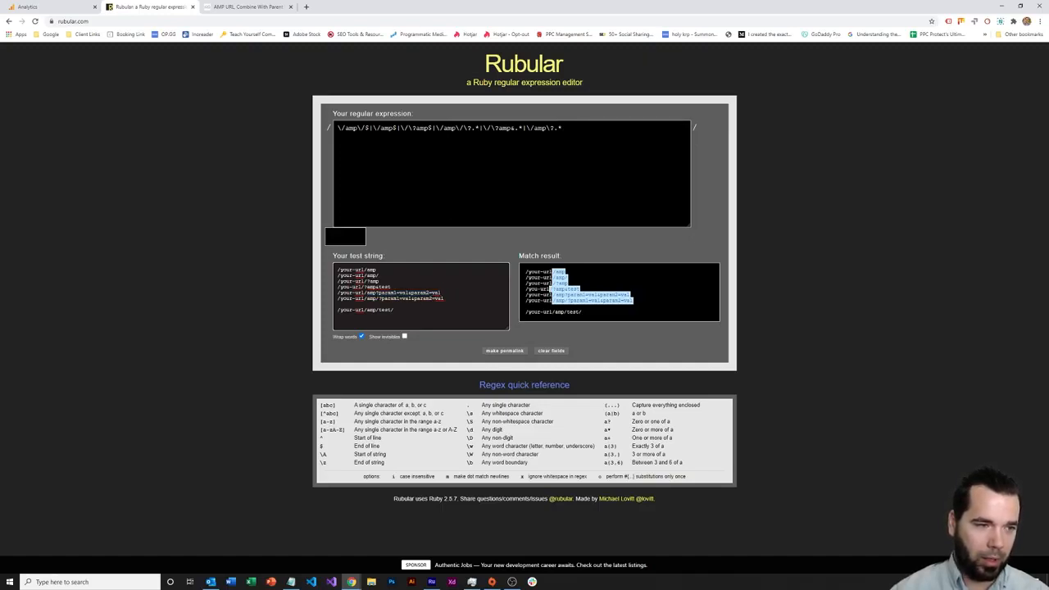
Confirm URLs with query parameters match while /your-url/amp/test/ stays unmatched
drag(441, 292, 375, 292)
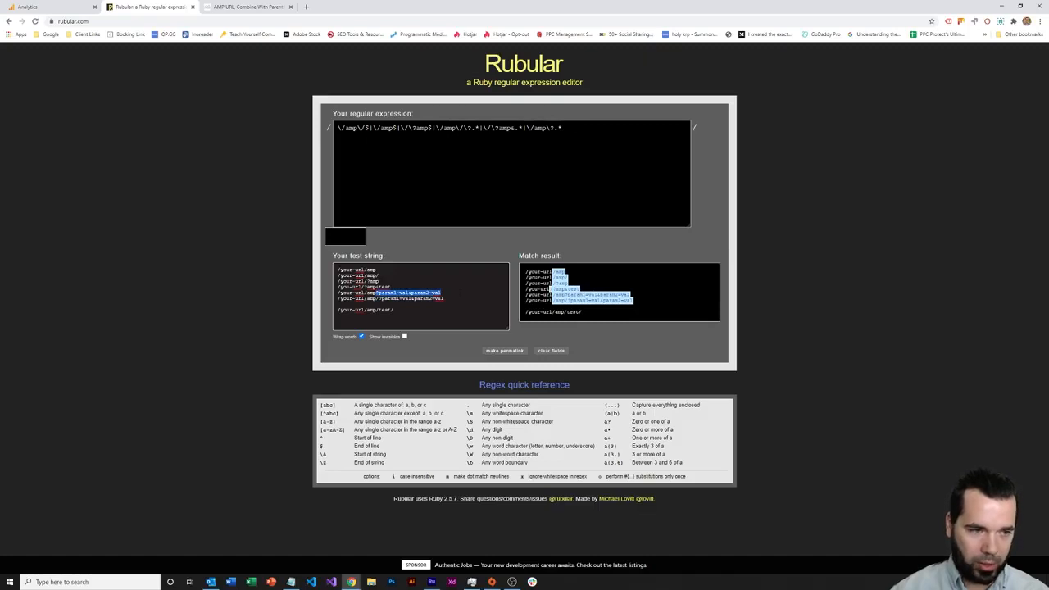
click(446, 296)
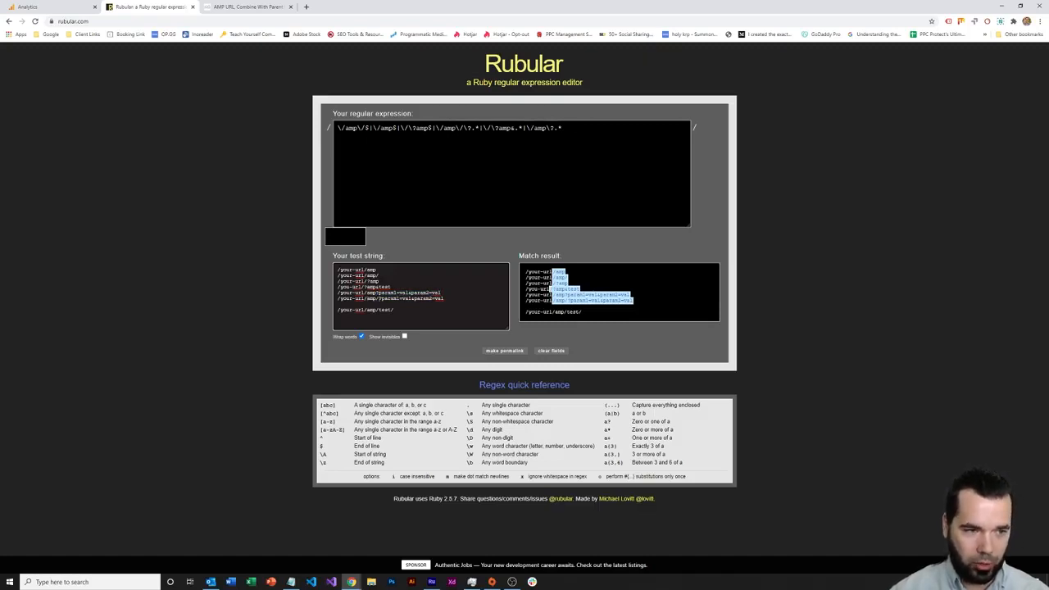
drag(378, 299, 463, 299)
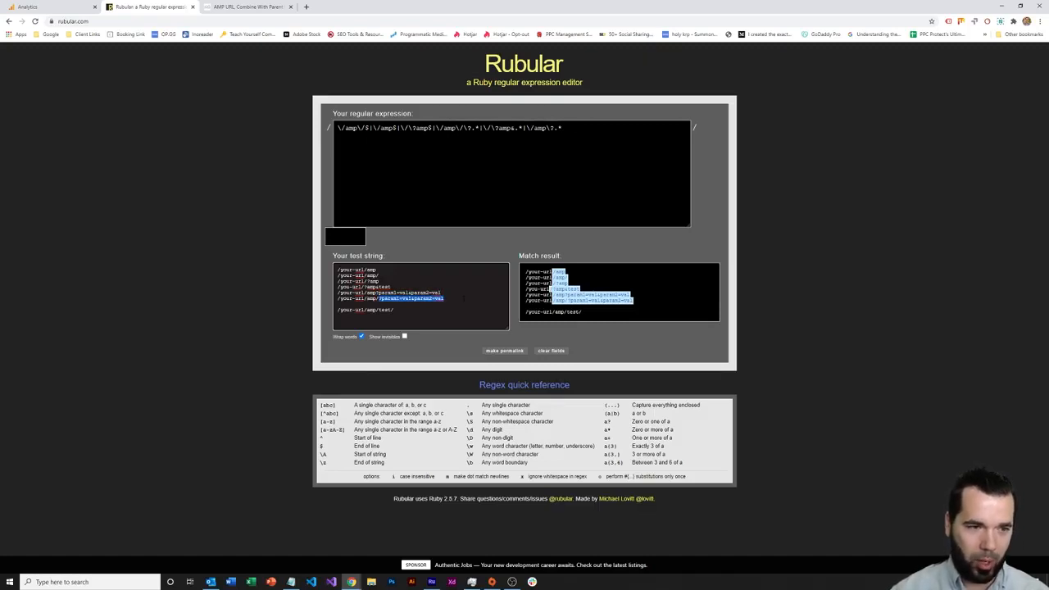
click(464, 299)
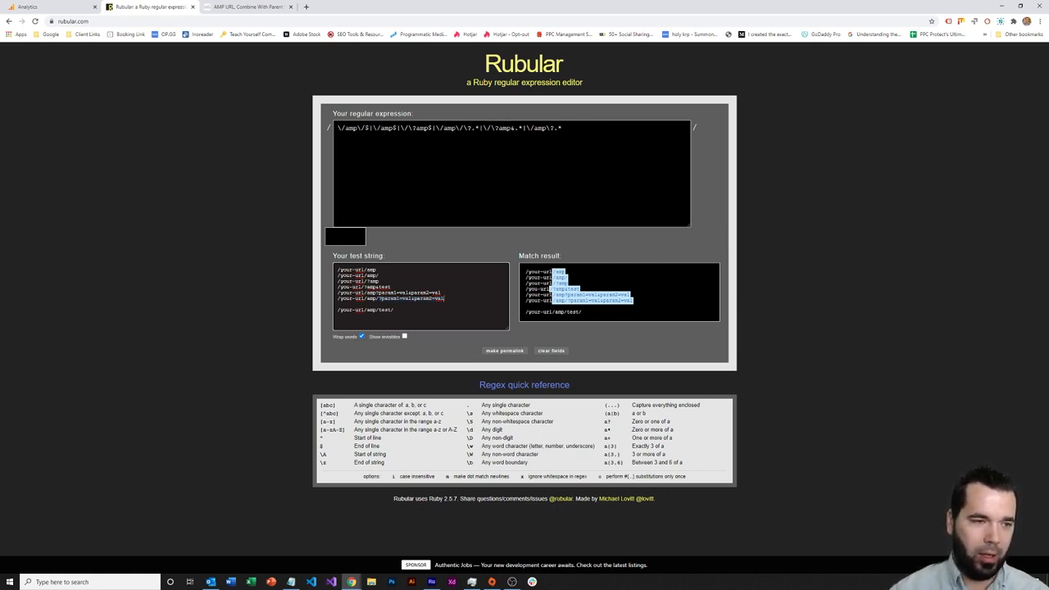
drag(394, 309, 380, 310)
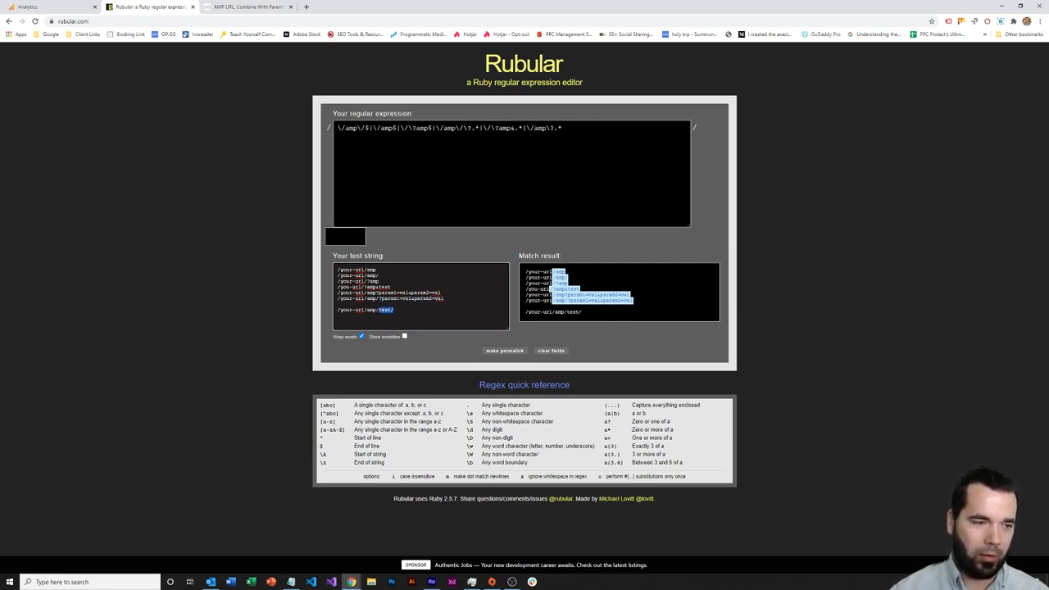
click(395, 309)
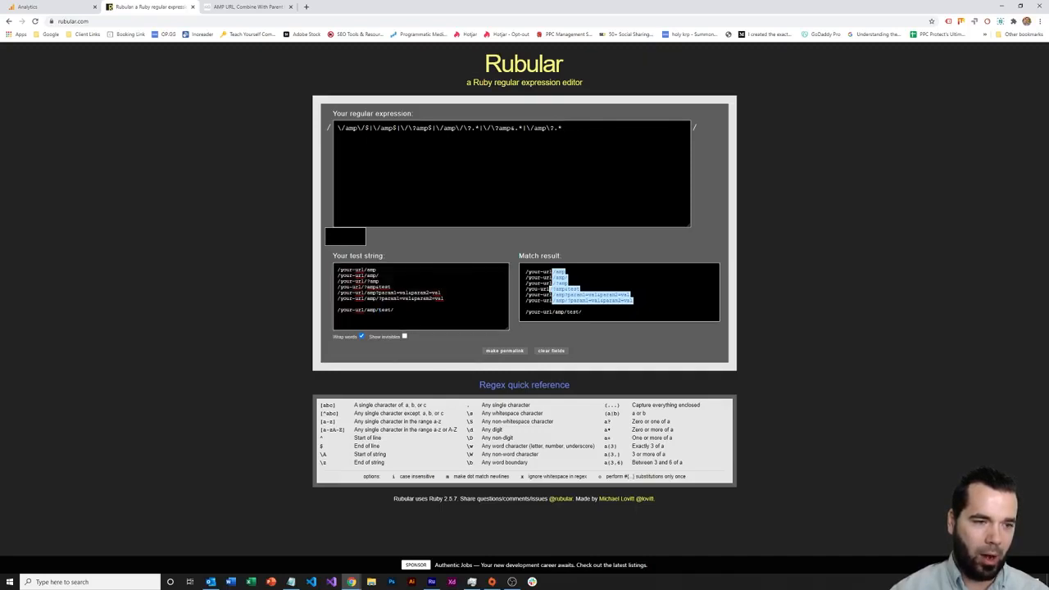
Inspect the regular expression's trailing .* and the matched query parameters
click(564, 129)
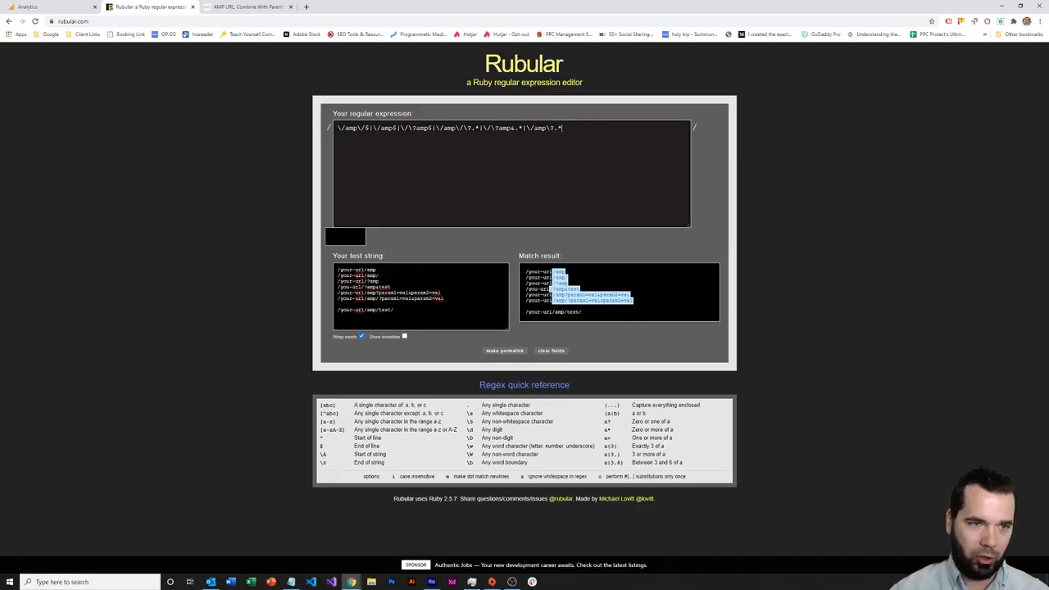
drag(564, 129, 316, 127)
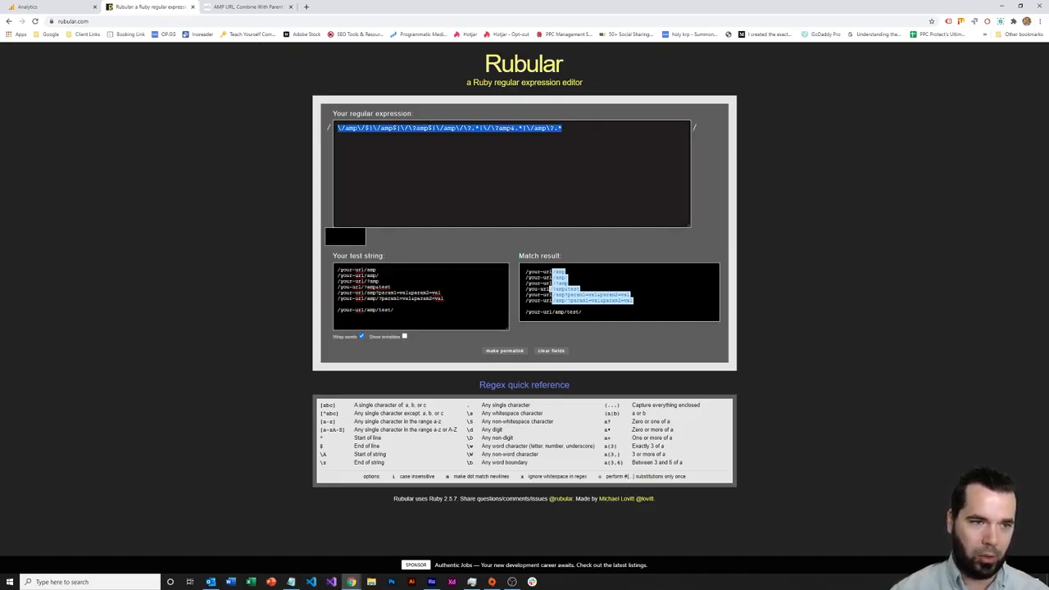
click(547, 128)
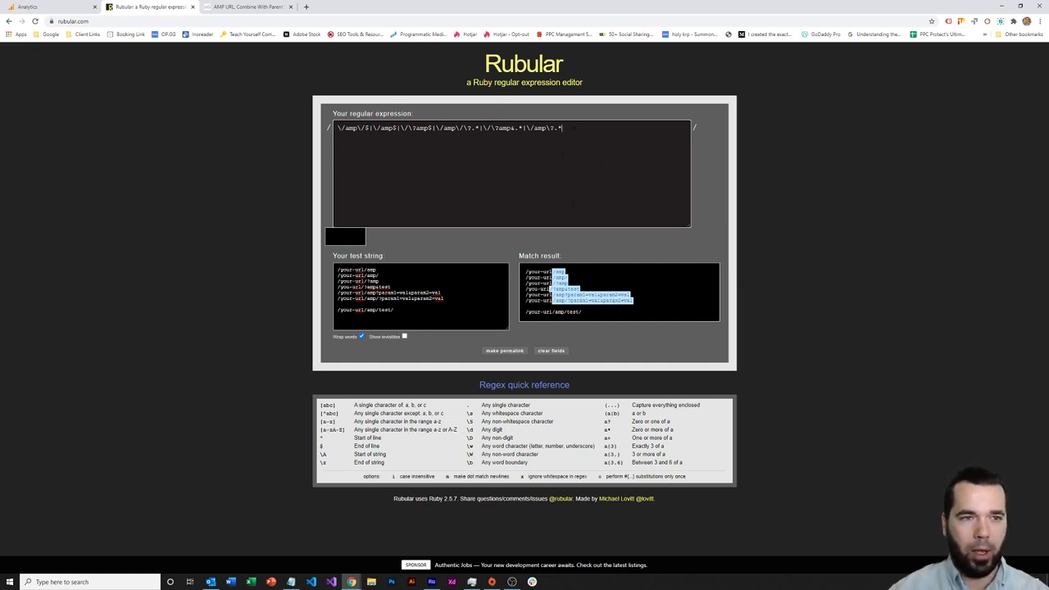
key(shift+Left)
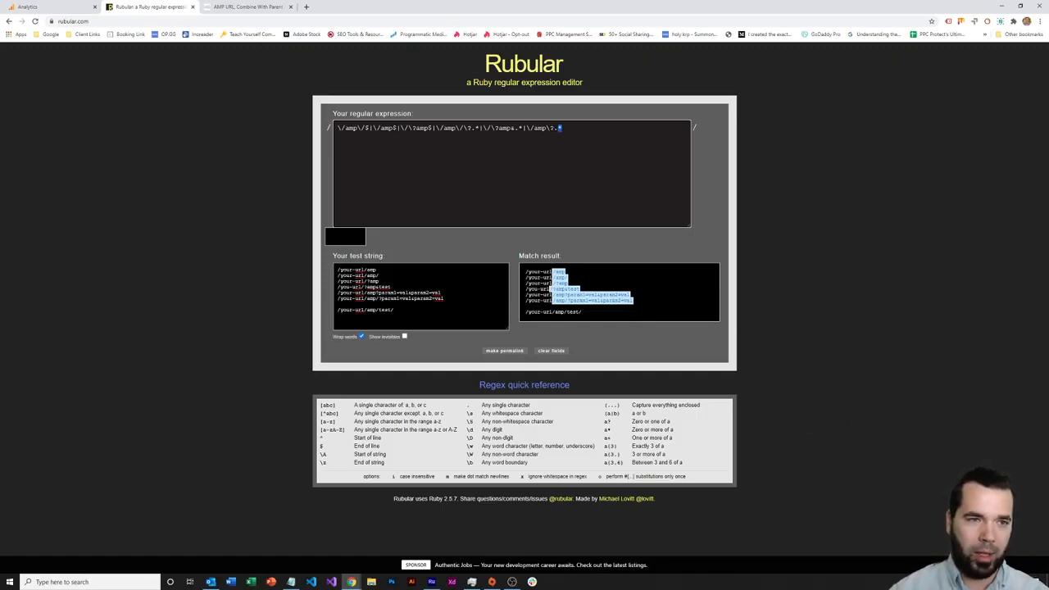
key(shift+Left)
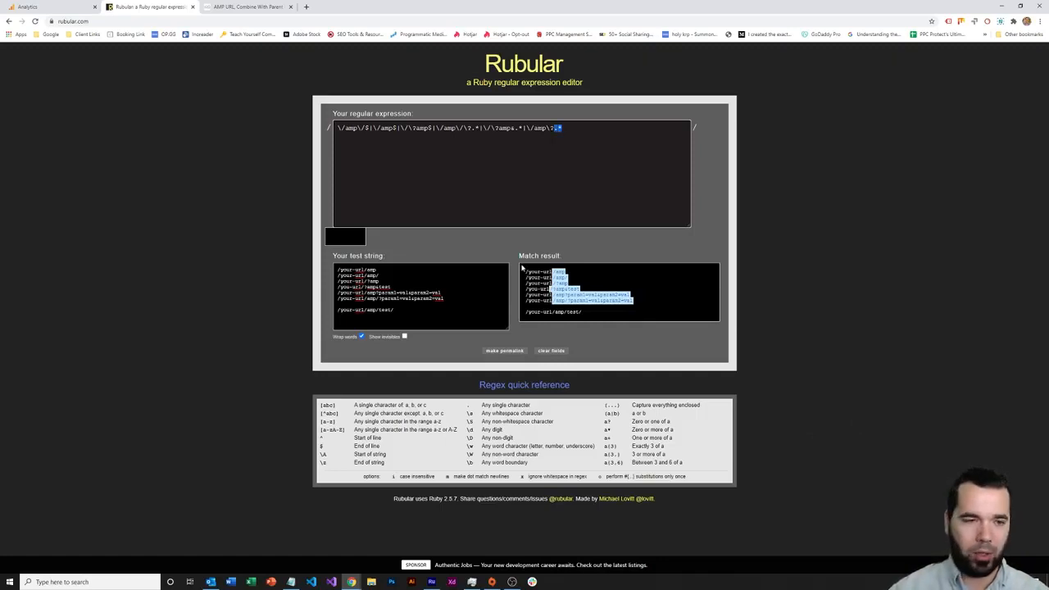
drag(564, 295, 651, 297)
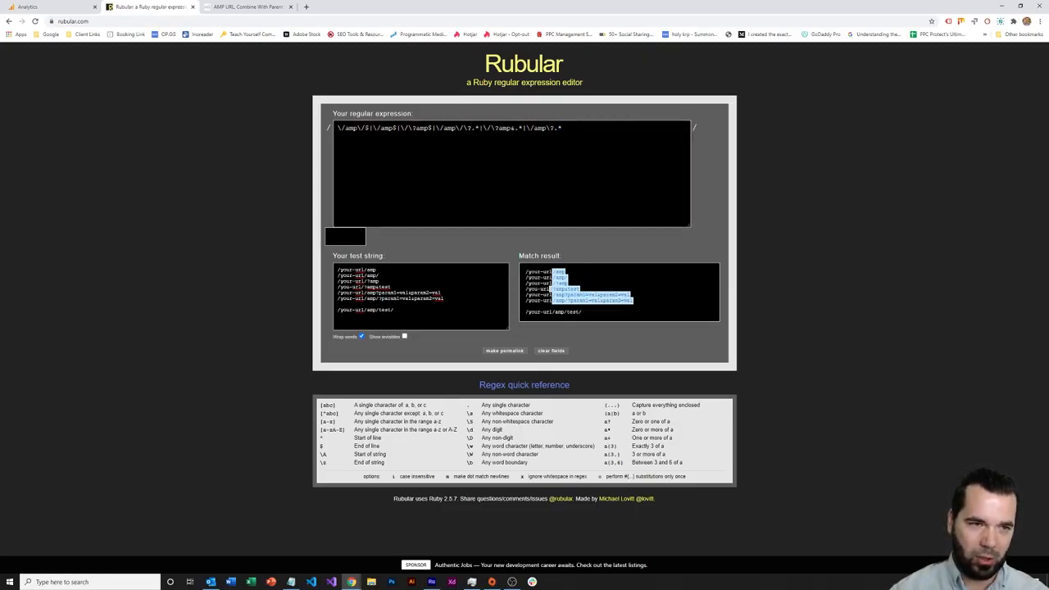
Select the entire AMP regular expression to copy into the filter
click(544, 127)
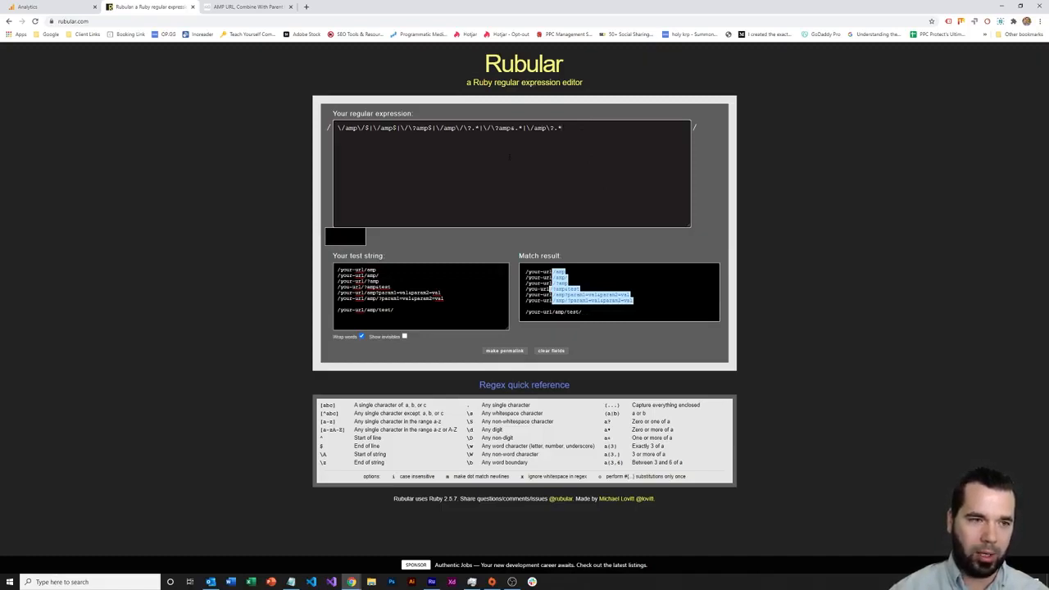
drag(562, 128, 293, 131)
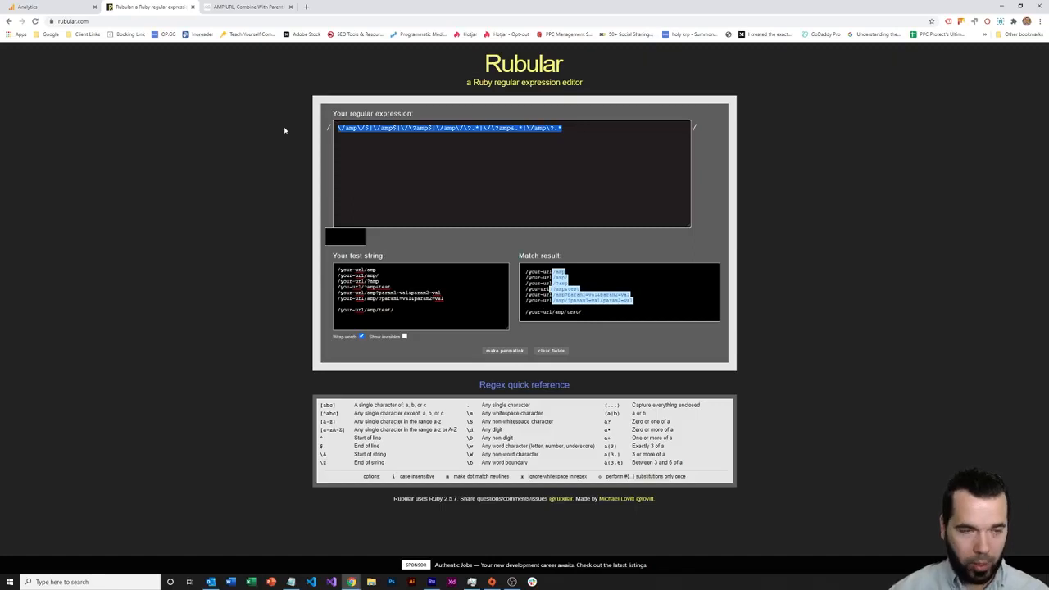
click(58, 8)
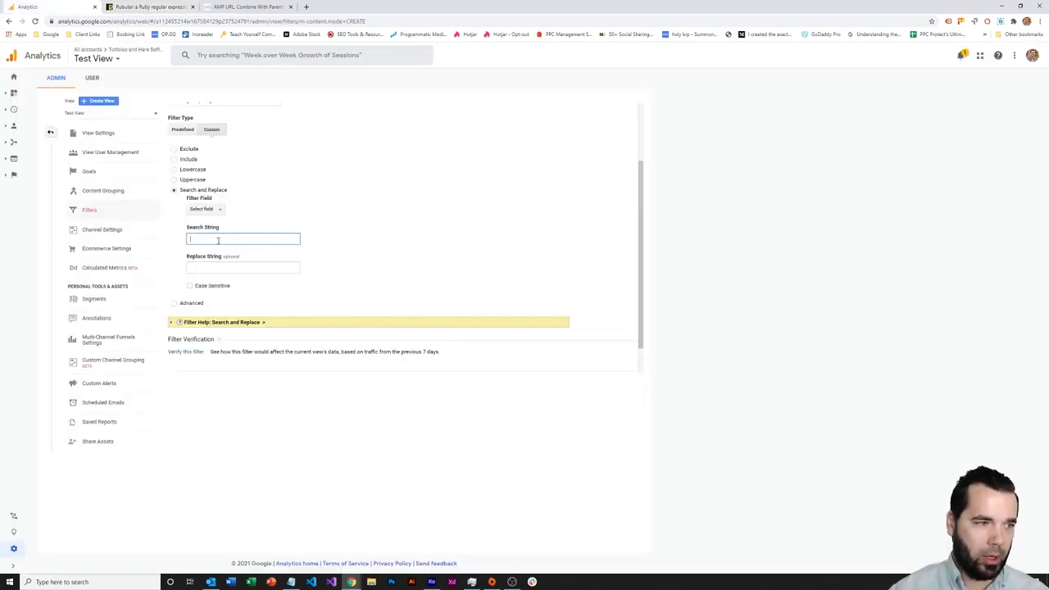
Paste the AMP regex as the Search String and enter / as the Replace String
text((\/\?amp$|\/amp\/\?.*\?|\?amp&.*|\/amp\/?.*))
click(213, 269)
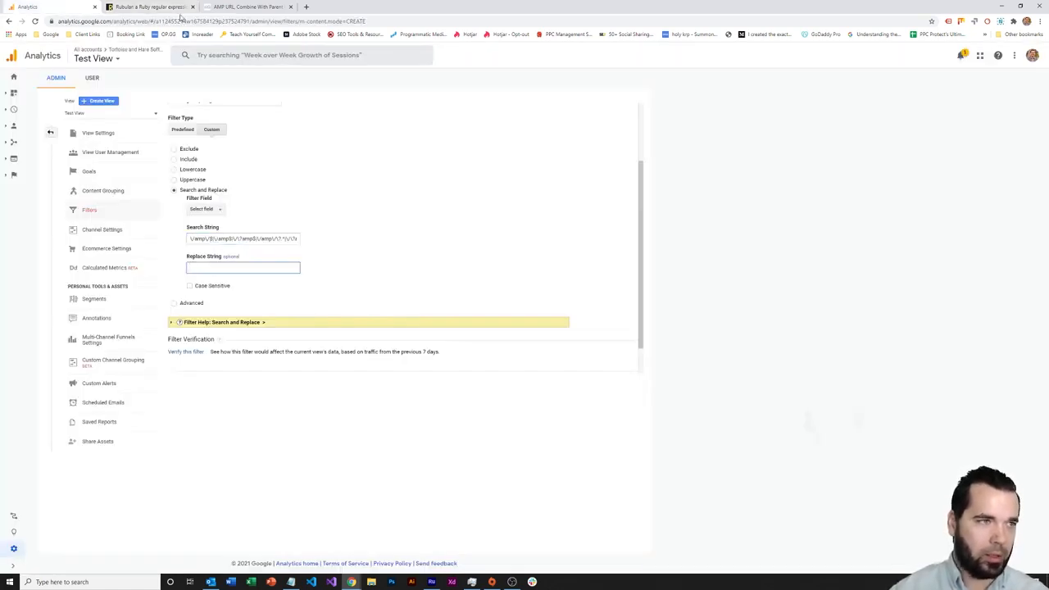
click(237, 6)
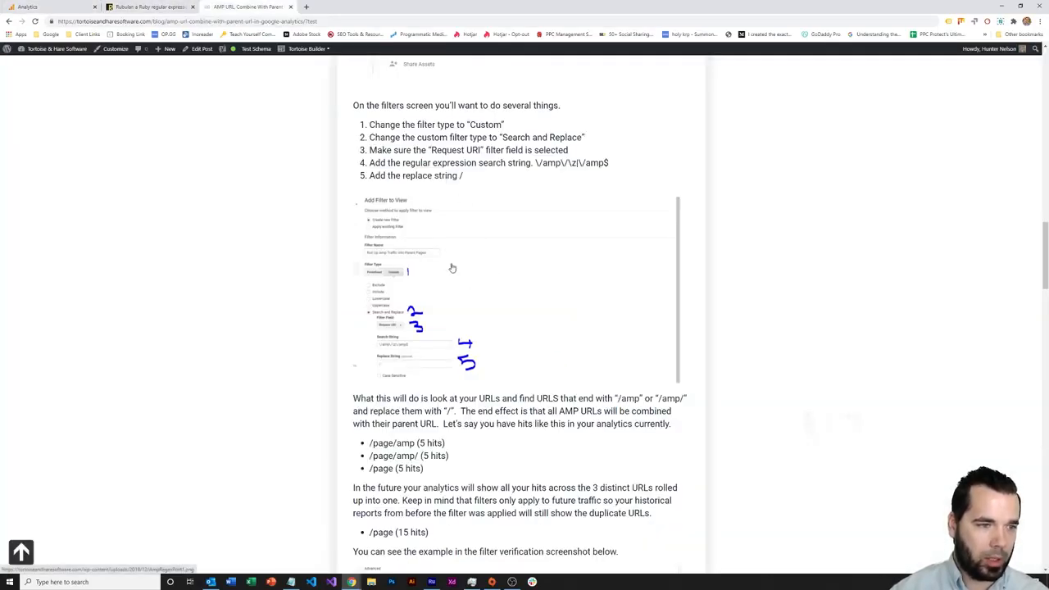
click(48, 7)
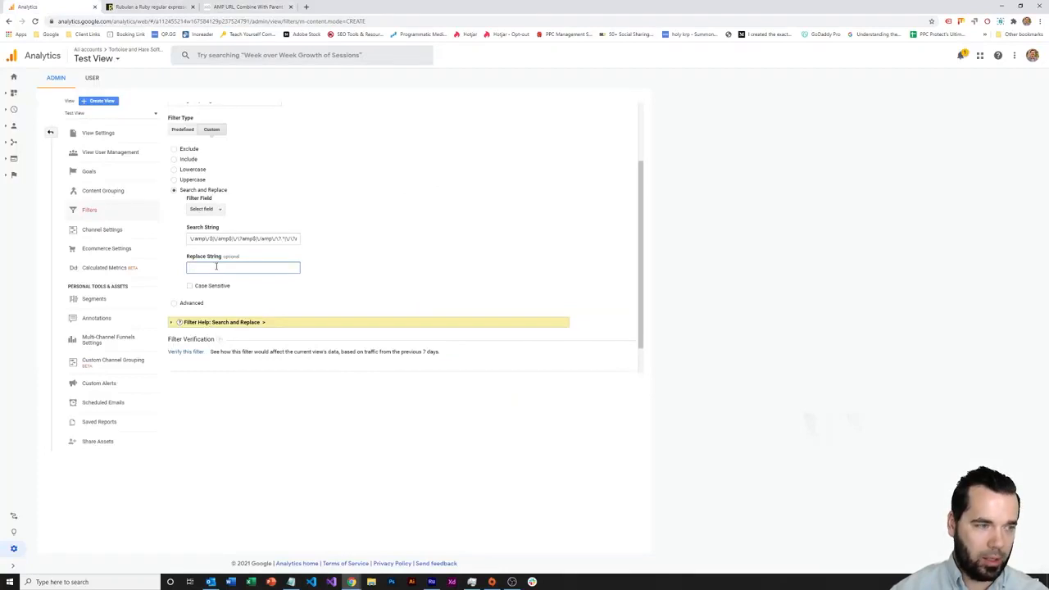
text(/)
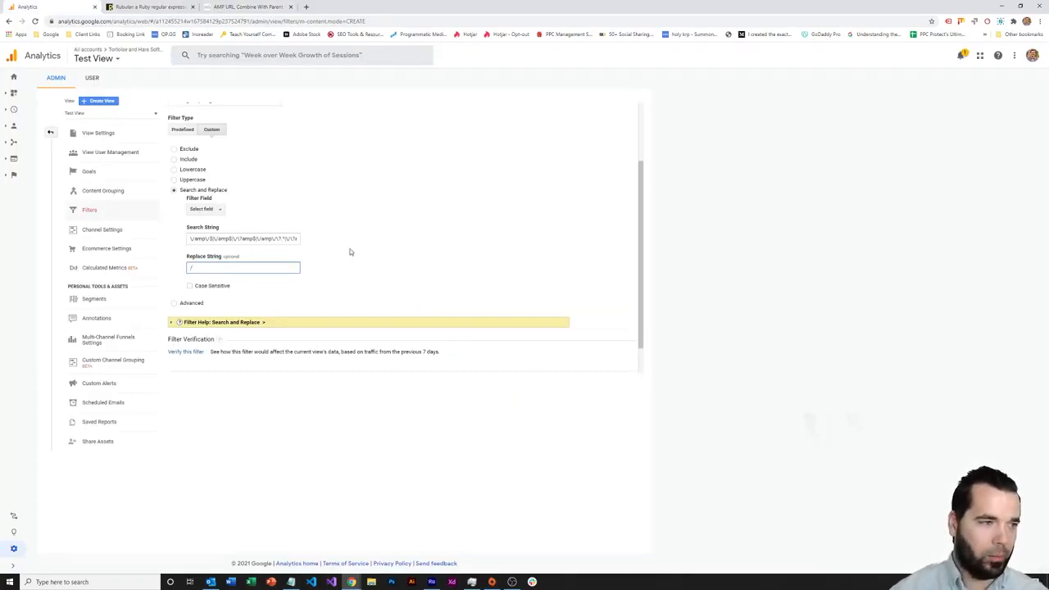
click(349, 251)
scroll(352, 256, down, 1)
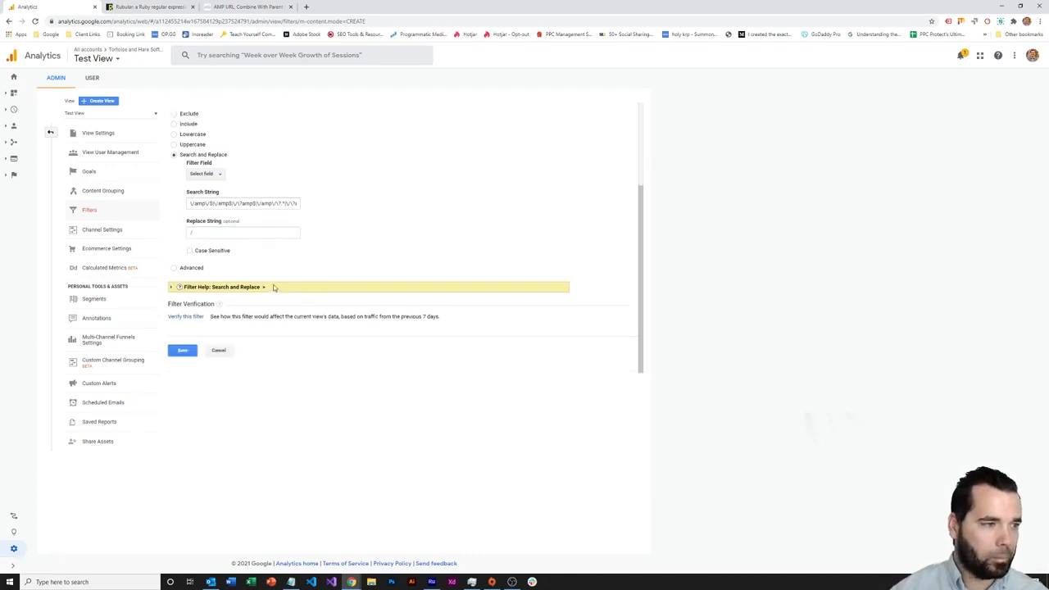
Set the Filter Field to Request URI and save the Testing Amp Regex filter
click(185, 351)
click(205, 172)
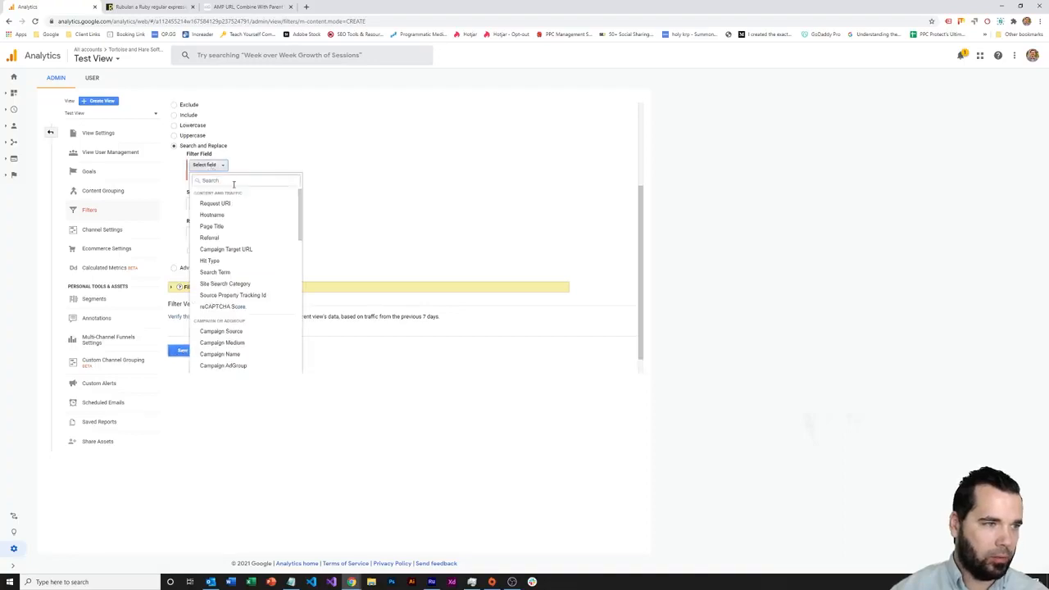
click(232, 204)
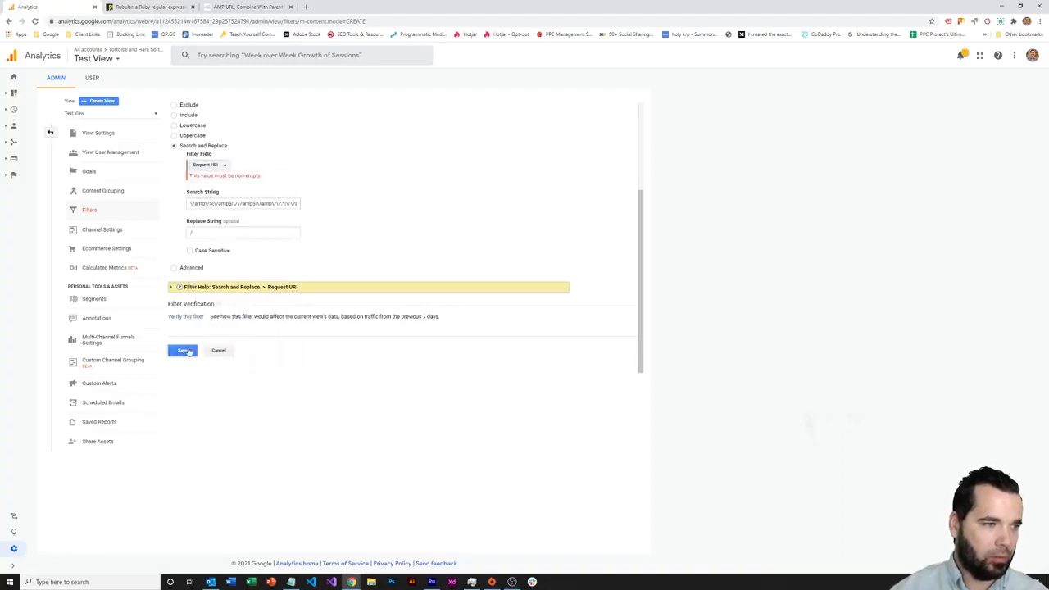
click(184, 351)
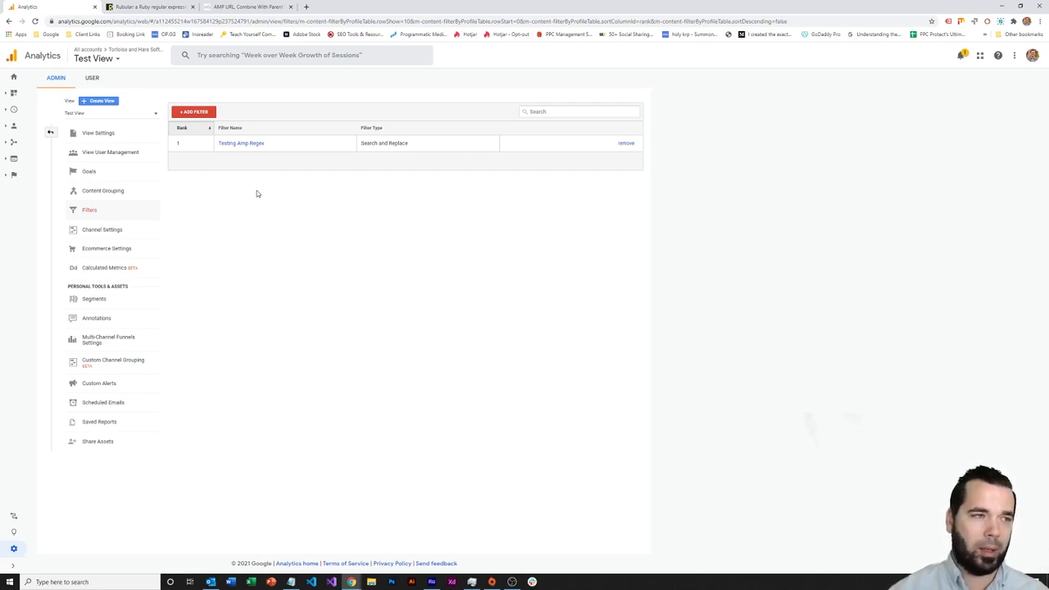
click(120, 63)
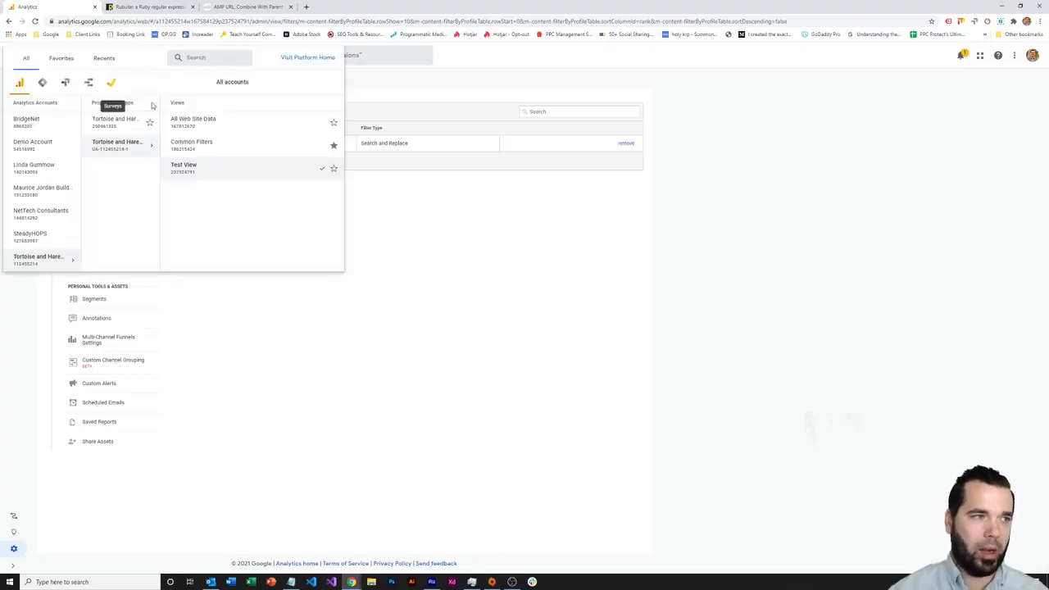
click(420, 214)
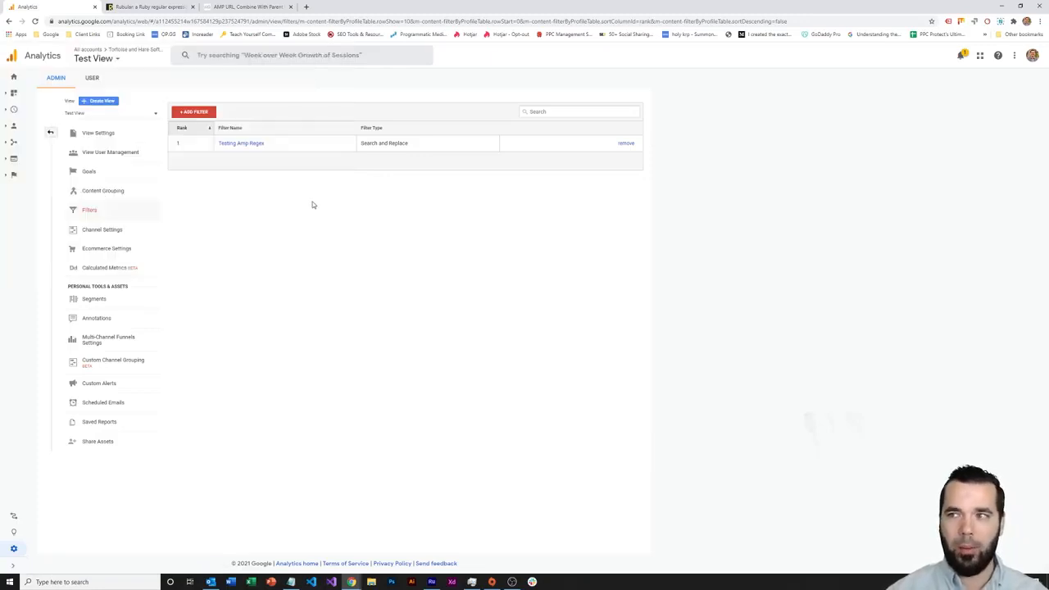